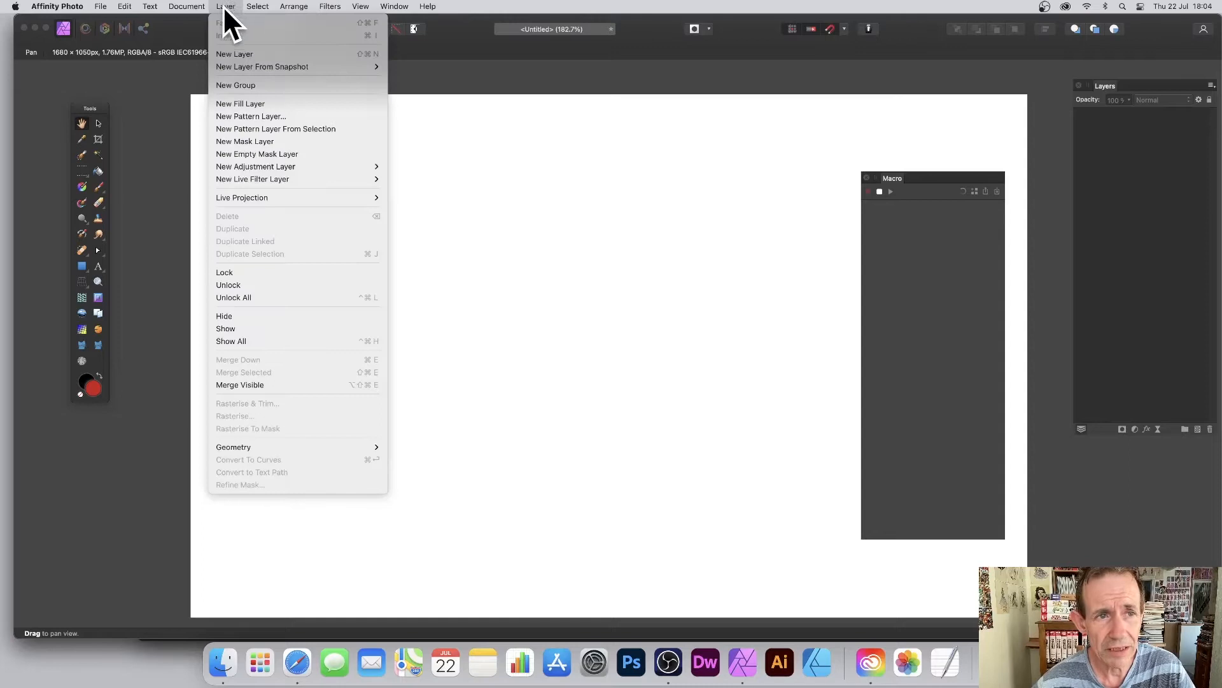
- Add a new pixel layer and paint one looping black stroke across the canvas with a 128 px brush
{"action": "left_click", "coordinate": [239, 54]}
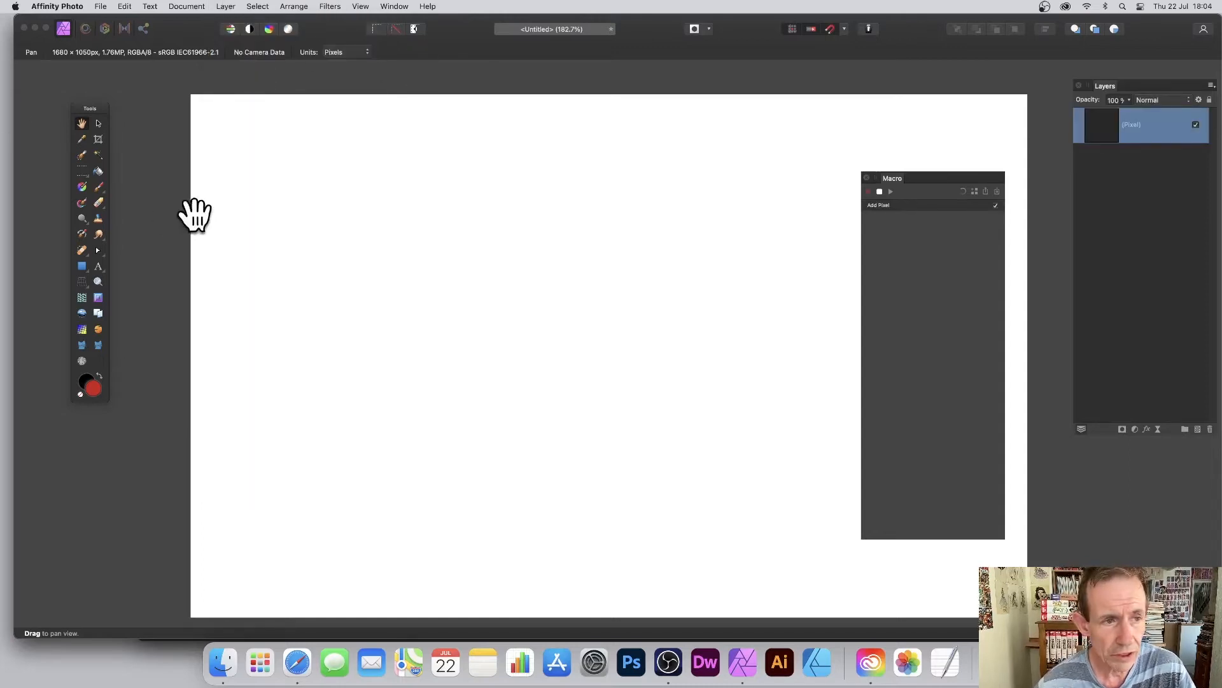
{"action": "left_click", "coordinate": [98, 187]}
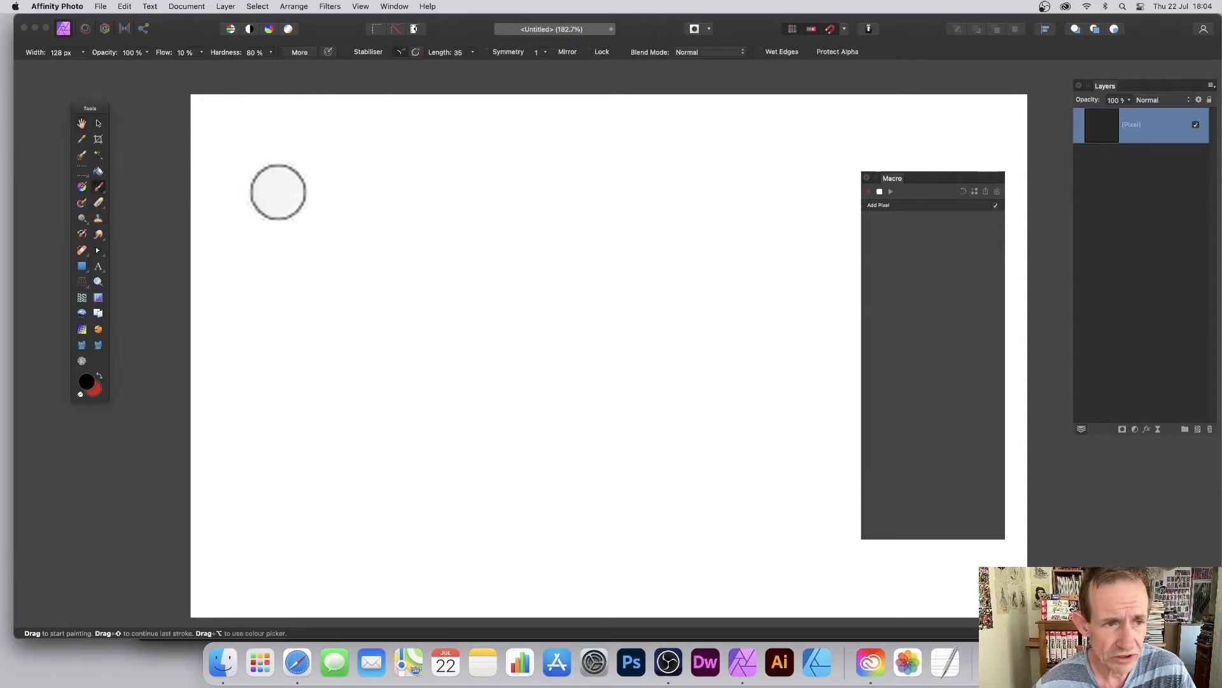
{"action": "mouse_move", "coordinate": [507, 153]}
{"action": "left_mouse_down"}
{"action": "mouse_move", "coordinate": [531, 434]}
{"action": "mouse_move", "coordinate": [596, 290]}
{"action": "mouse_move", "coordinate": [710, 268]}
{"action": "mouse_move", "coordinate": [510, 427]}
{"action": "mouse_move", "coordinate": [365, 445]}
{"action": "mouse_move", "coordinate": [412, 289]}
{"action": "left_mouse_up"}
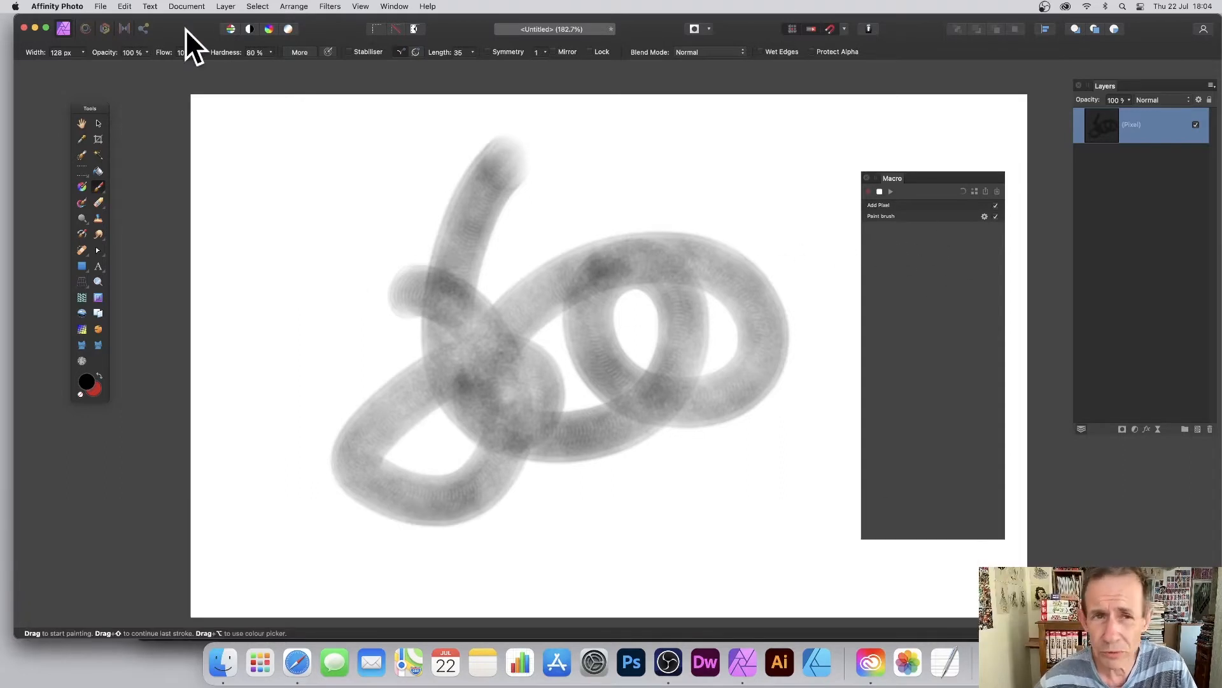
- Start the Deform distortion filter on the painted layer and set its linear constraints to Similarity
{"action": "left_click", "coordinate": [337, 8]}
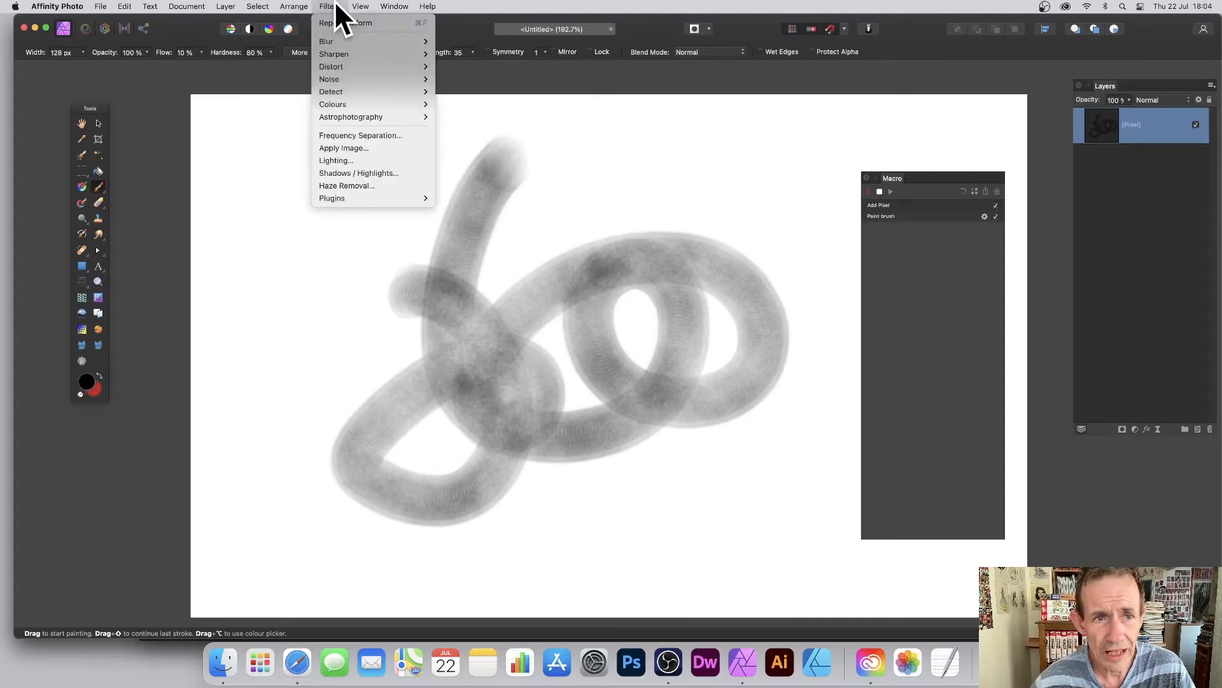
{"action": "mouse_move", "coordinate": [338, 67]}
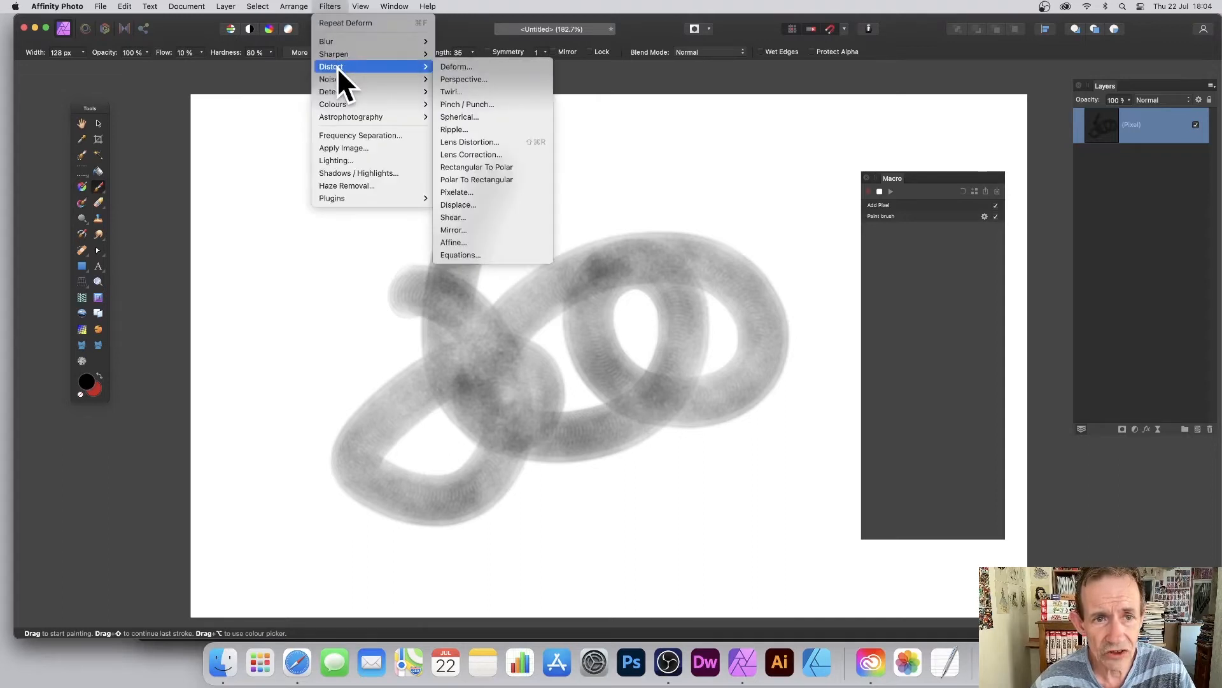
{"action": "left_click", "coordinate": [457, 66]}
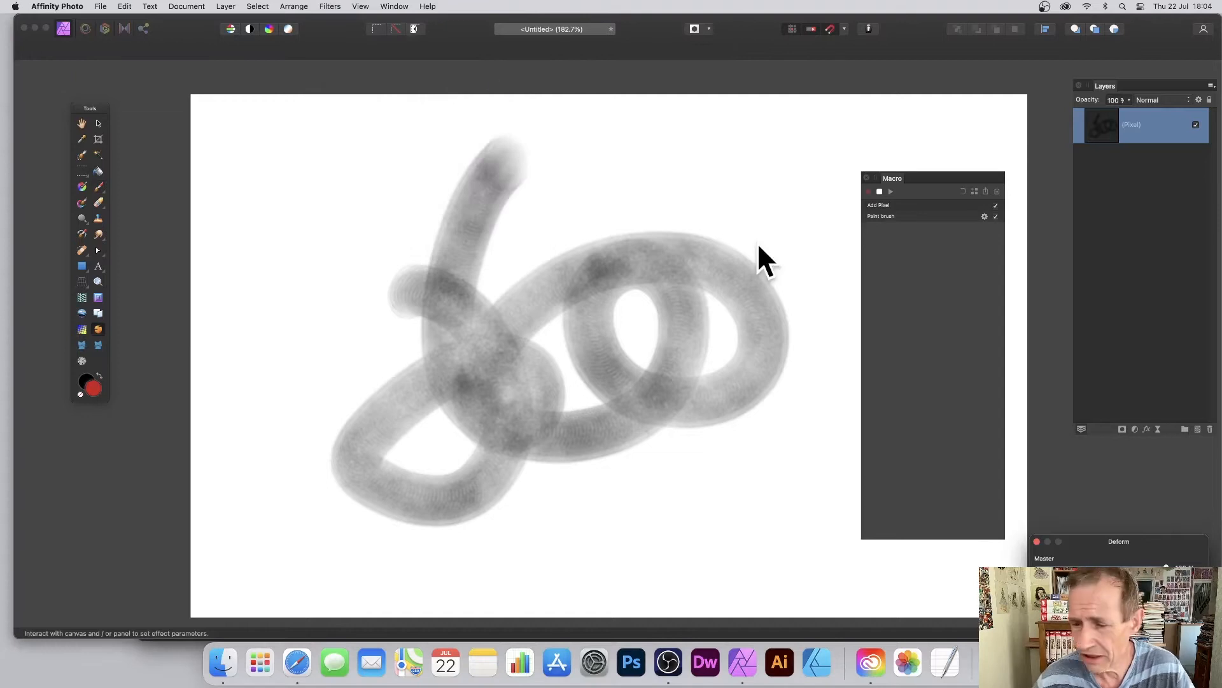
{"action": "left_click_drag", "start_coordinate": [1123, 545], "coordinate": [702, 231]}
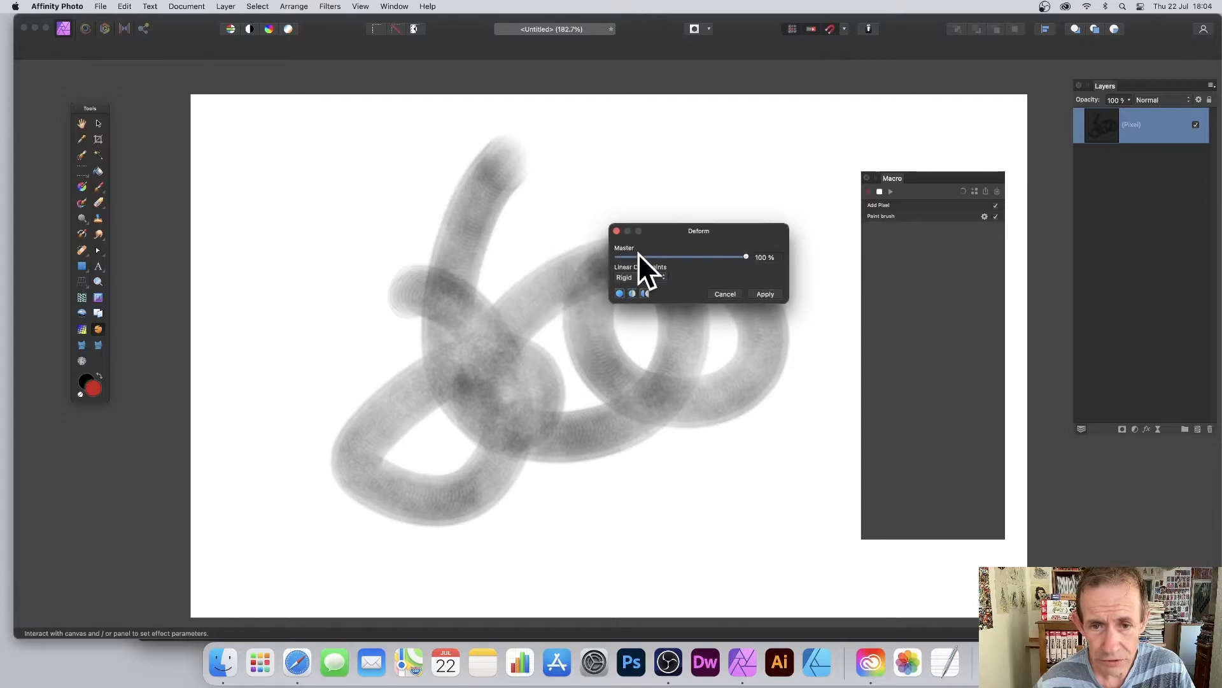
{"action": "left_click", "coordinate": [640, 278]}
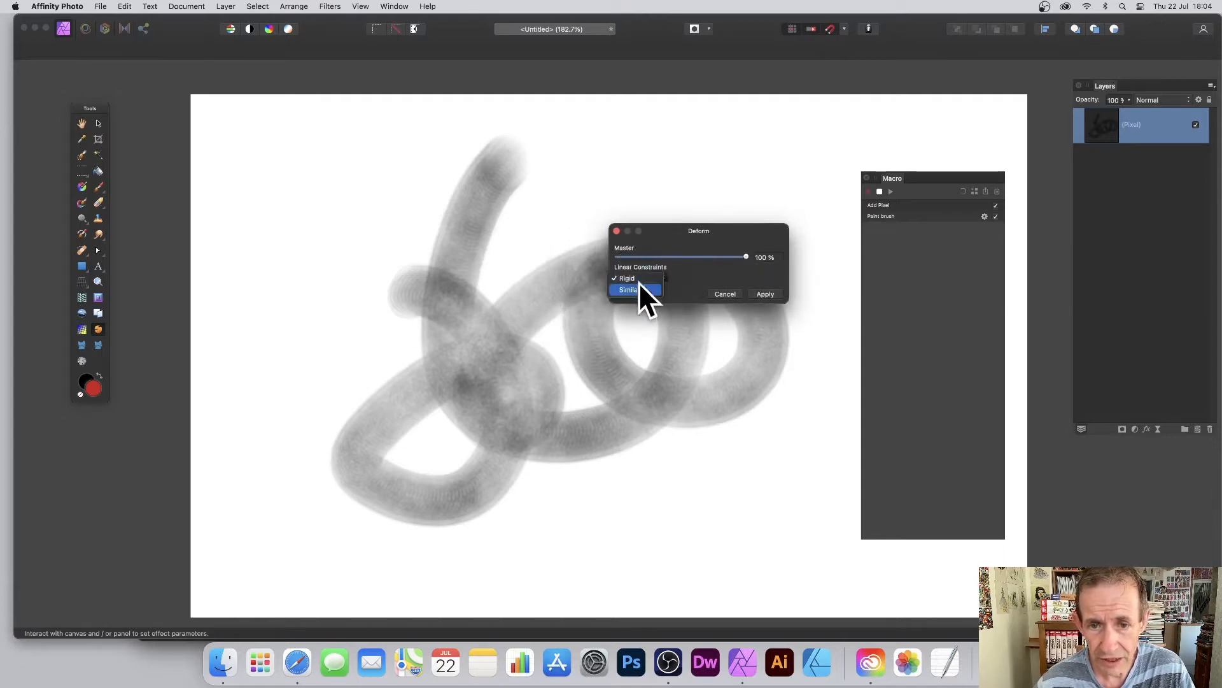
{"action": "left_click", "coordinate": [636, 290]}
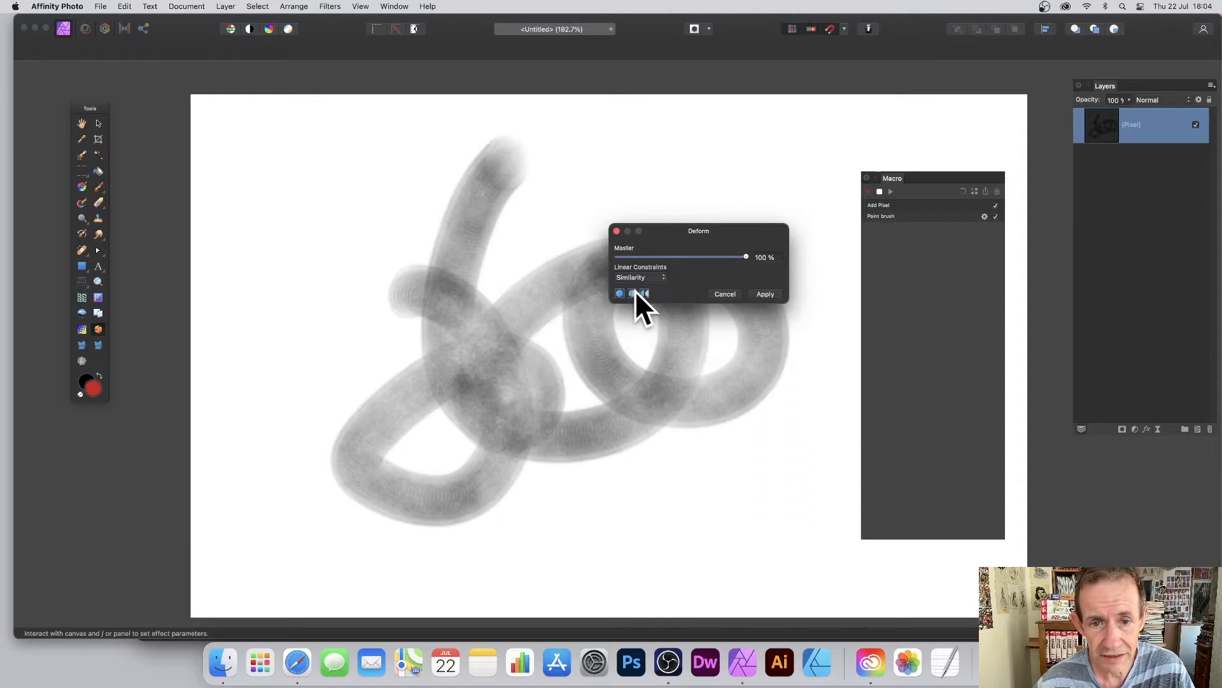
- Place deform points on the stroke, pull two of them towards the middle to warp it, and apply the filter
{"action": "left_click", "coordinate": [552, 293]}
{"action": "left_click", "coordinate": [506, 346]}
{"action": "left_click", "coordinate": [693, 389]}
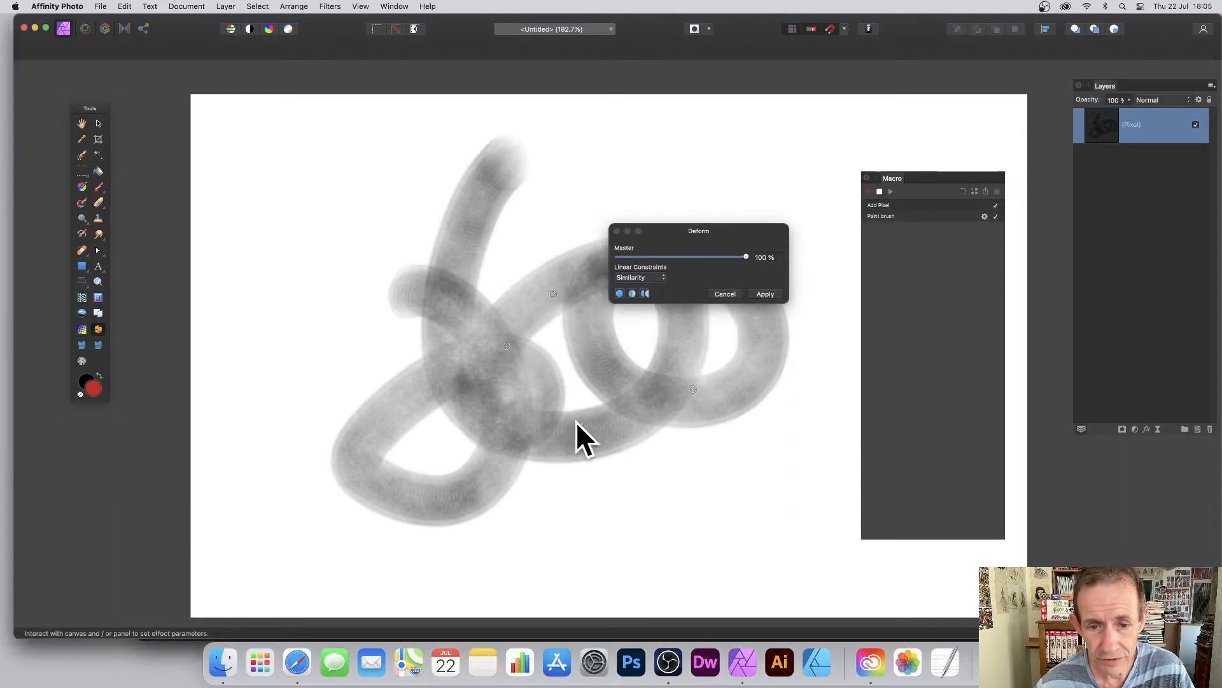
{"action": "mouse_move", "coordinate": [578, 407]}
{"action": "left_mouse_down"}
{"action": "mouse_move", "coordinate": [561, 328]}
{"action": "mouse_move", "coordinate": [534, 307]}
{"action": "mouse_move", "coordinate": [566, 328]}
{"action": "left_mouse_up"}
{"action": "left_click_drag", "start_coordinate": [446, 252], "coordinate": [553, 322]}
{"action": "left_click", "coordinate": [765, 293]}
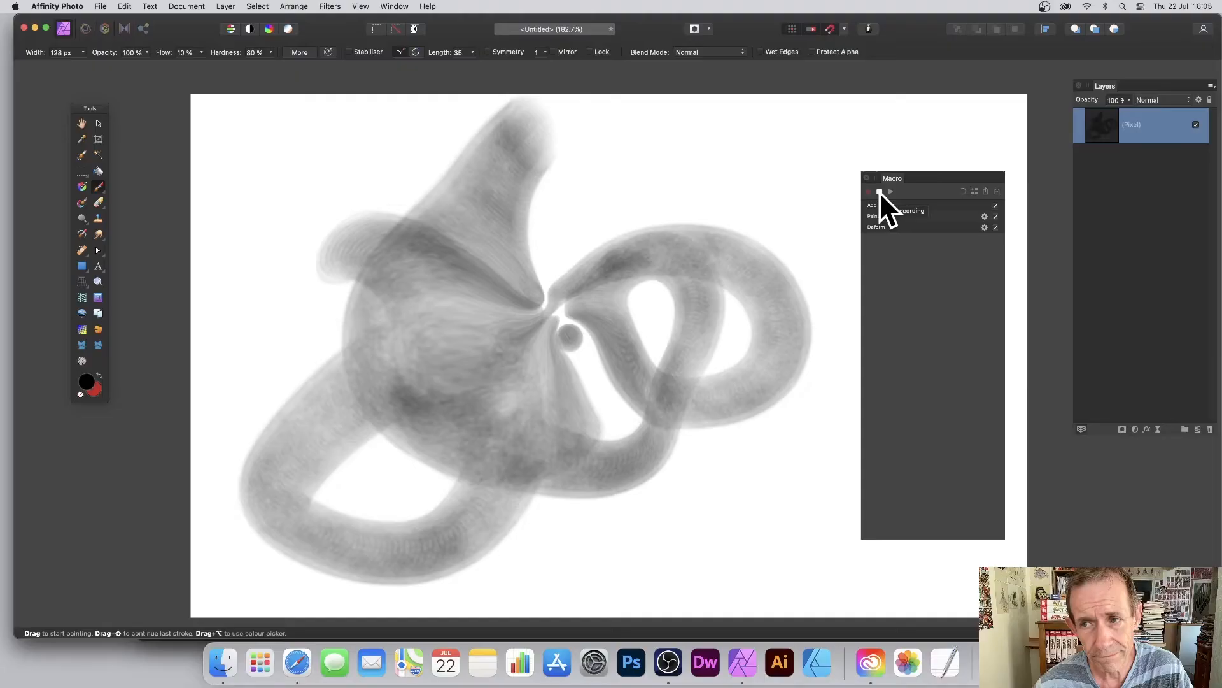
- Stop the macro recording and expose the Paint brush action's colour for playback under the name Colour
{"action": "left_click", "coordinate": [781, 145]}
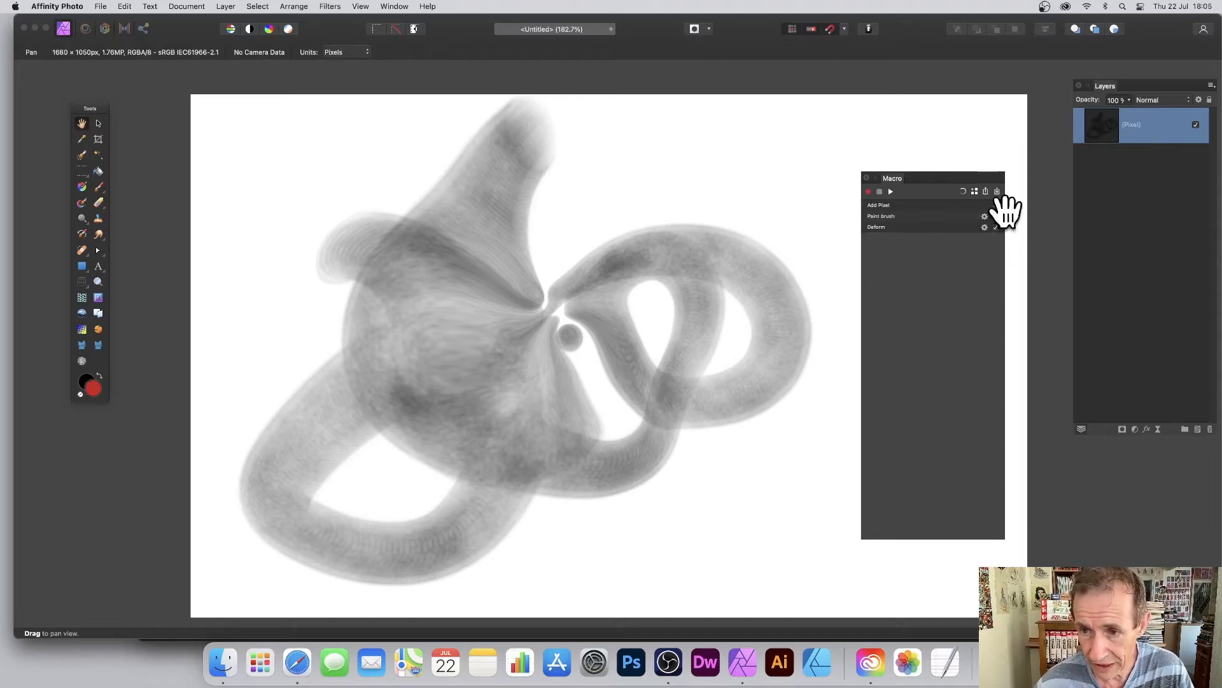
{"action": "left_click", "coordinate": [996, 228]}
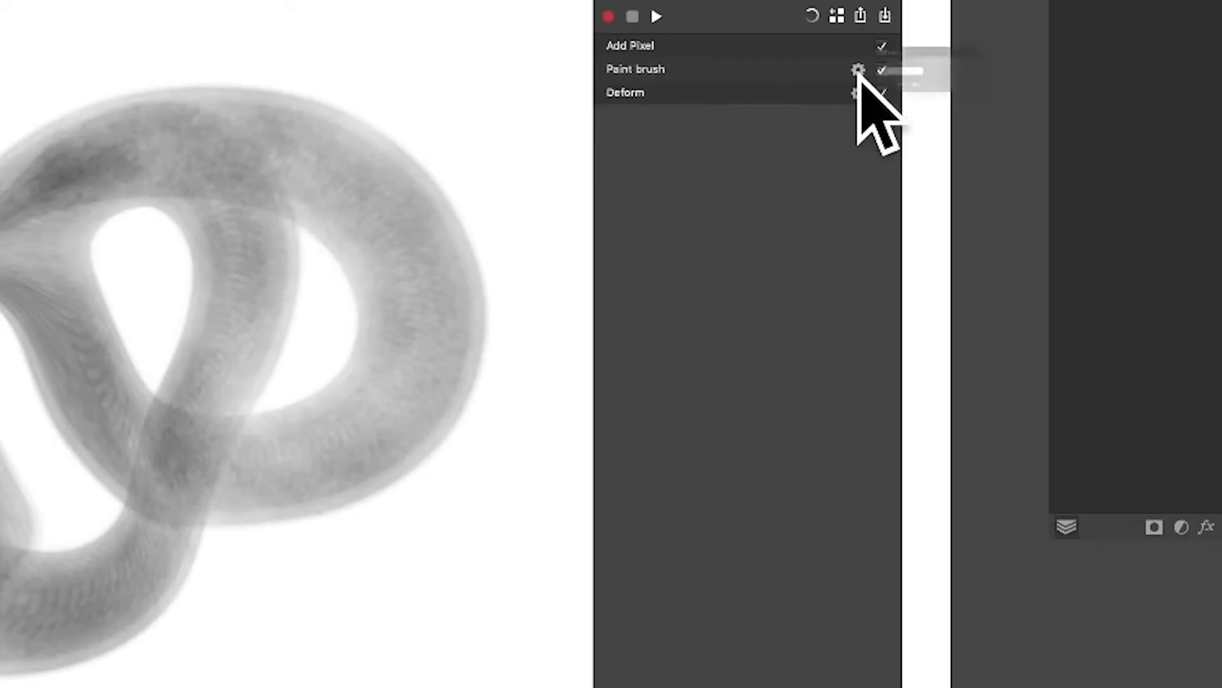
{"action": "left_click", "coordinate": [985, 217]}
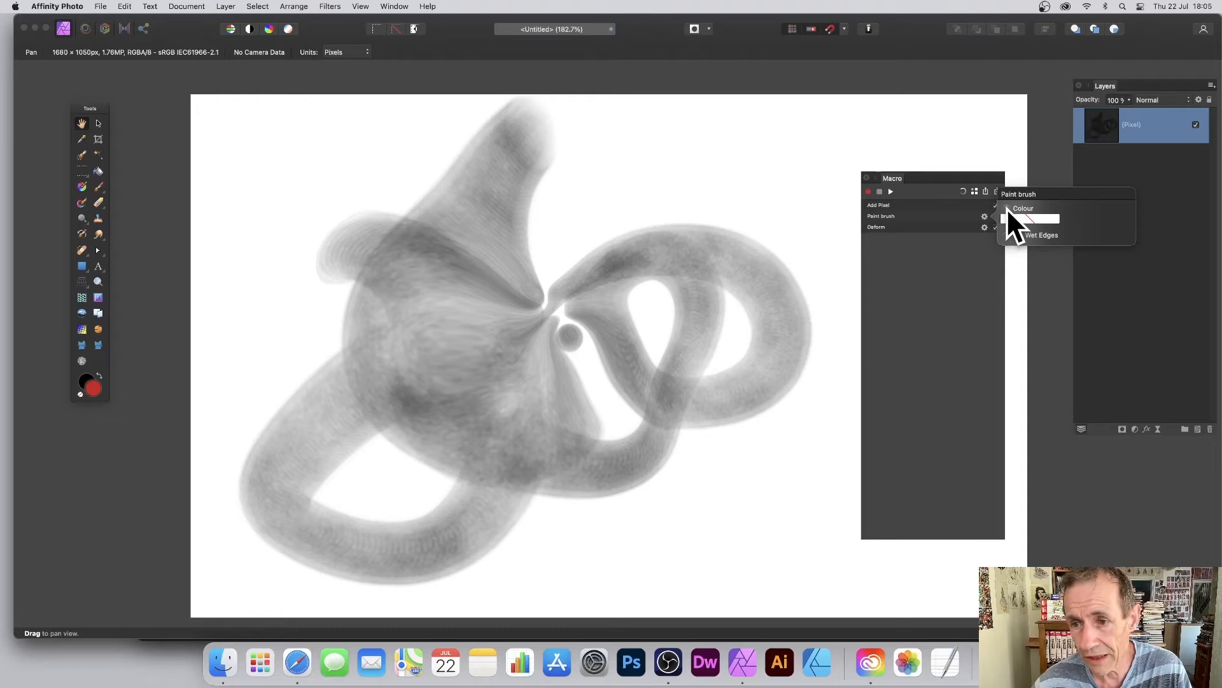
{"action": "left_click", "coordinate": [906, 53]}
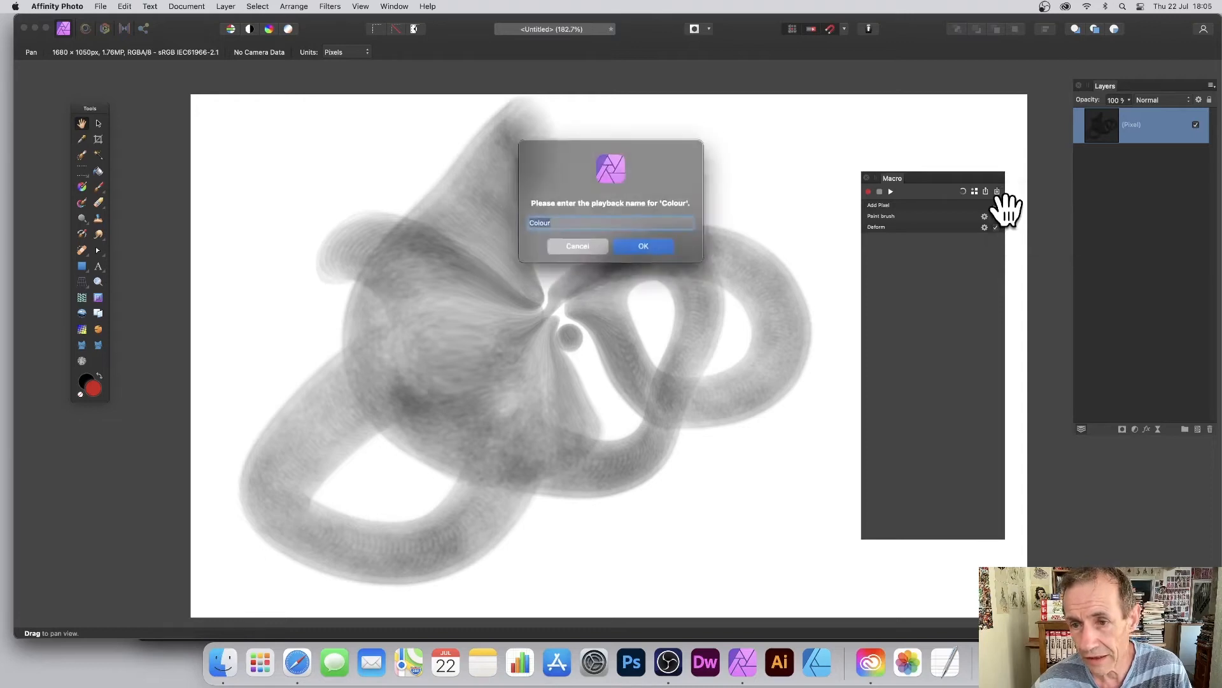
{"action": "left_click", "coordinate": [644, 244]}
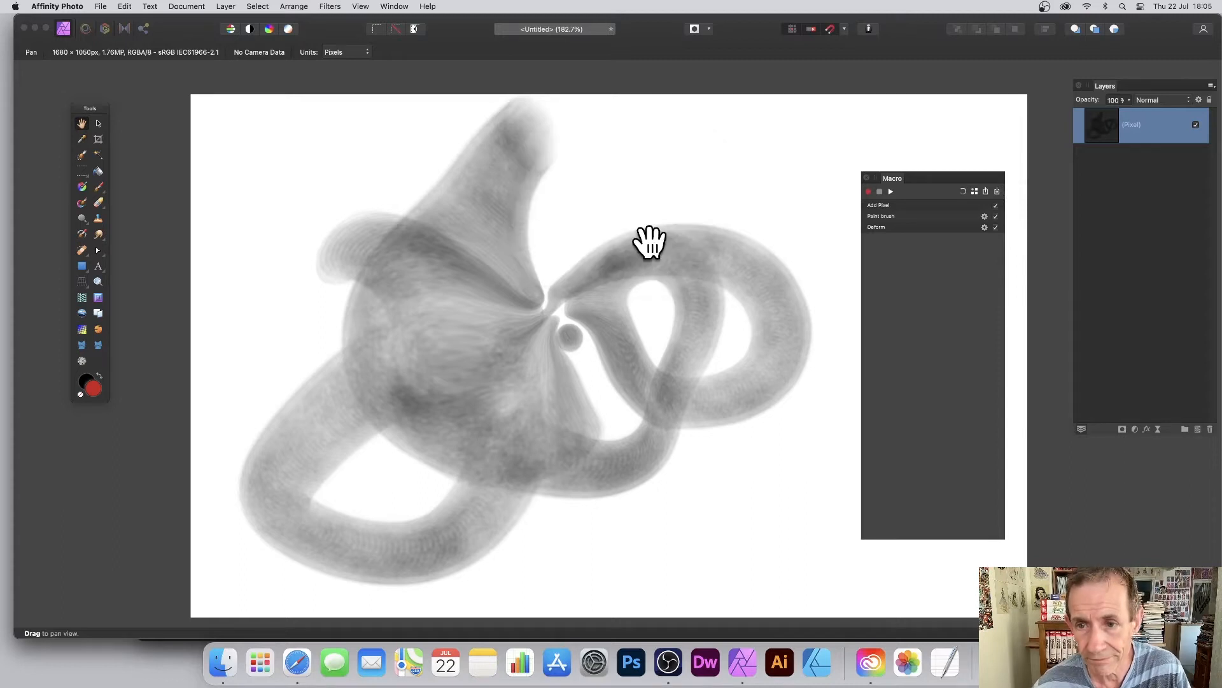
{"action": "left_click", "coordinate": [984, 215]}
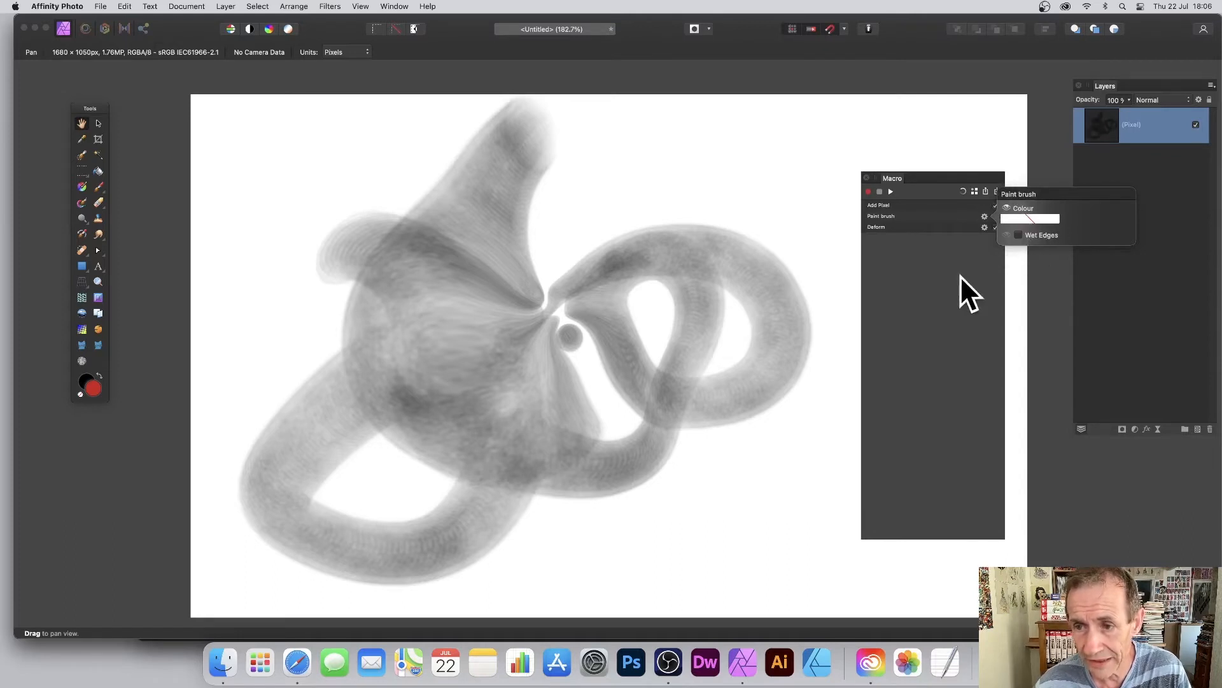
{"action": "left_click", "coordinate": [927, 177]}
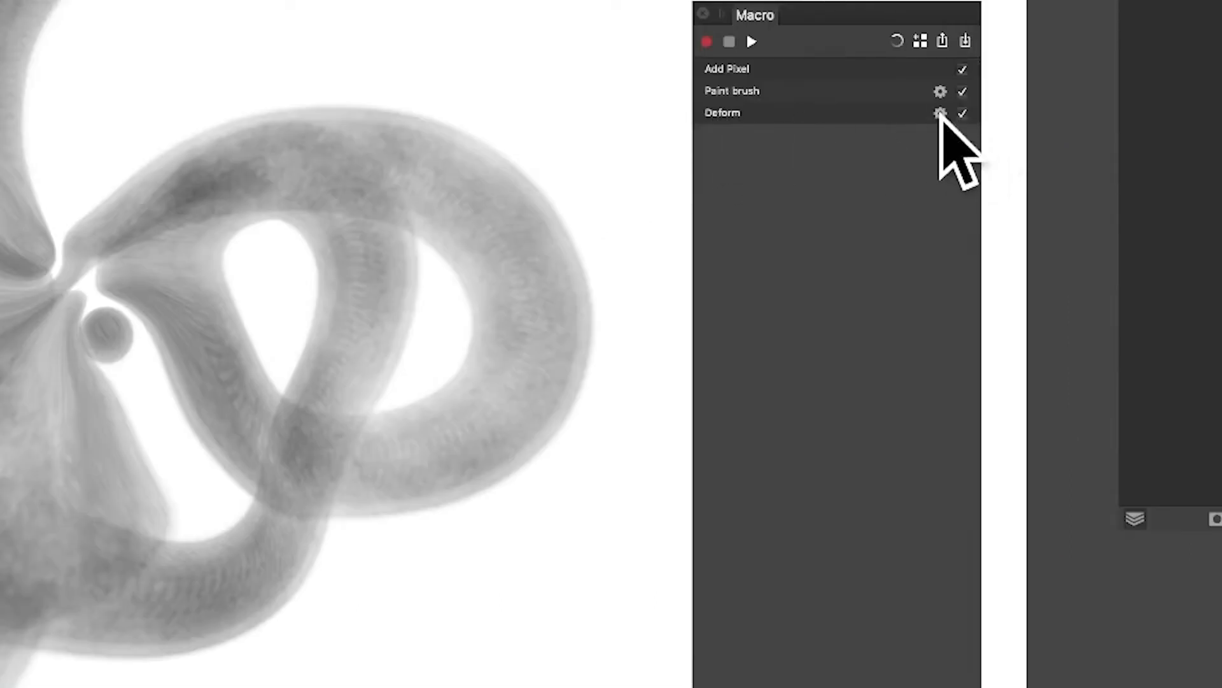
- Expose the Deform action's Master value for playback under the name Master deform
{"action": "left_click", "coordinate": [941, 115]}
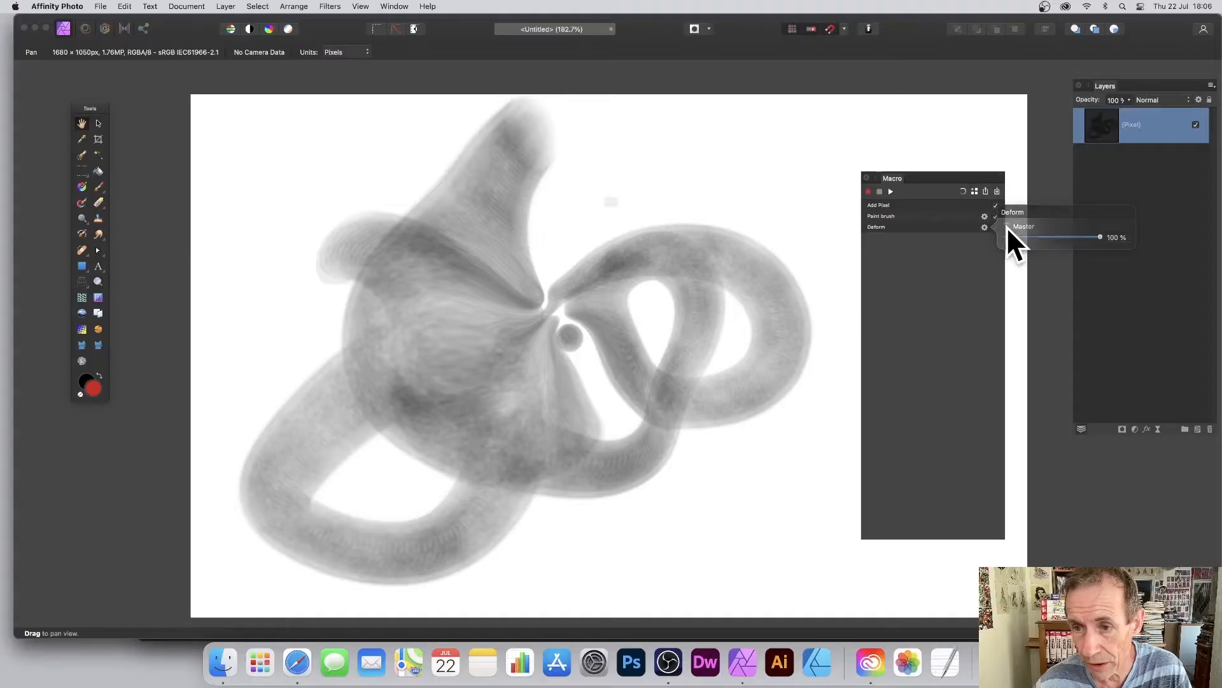
{"action": "left_click", "coordinate": [984, 111]}
{"action": "left_click", "coordinate": [566, 221]}
{"action": "type", "text": "deform"}
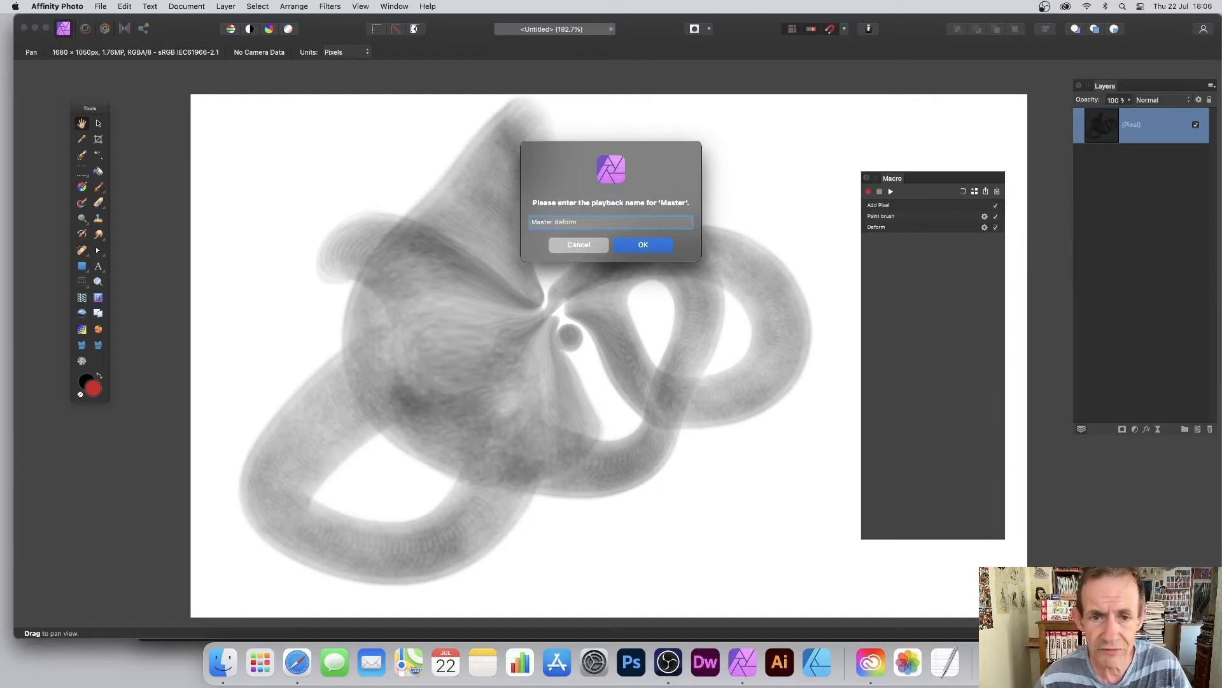
{"action": "left_click", "coordinate": [652, 245]}
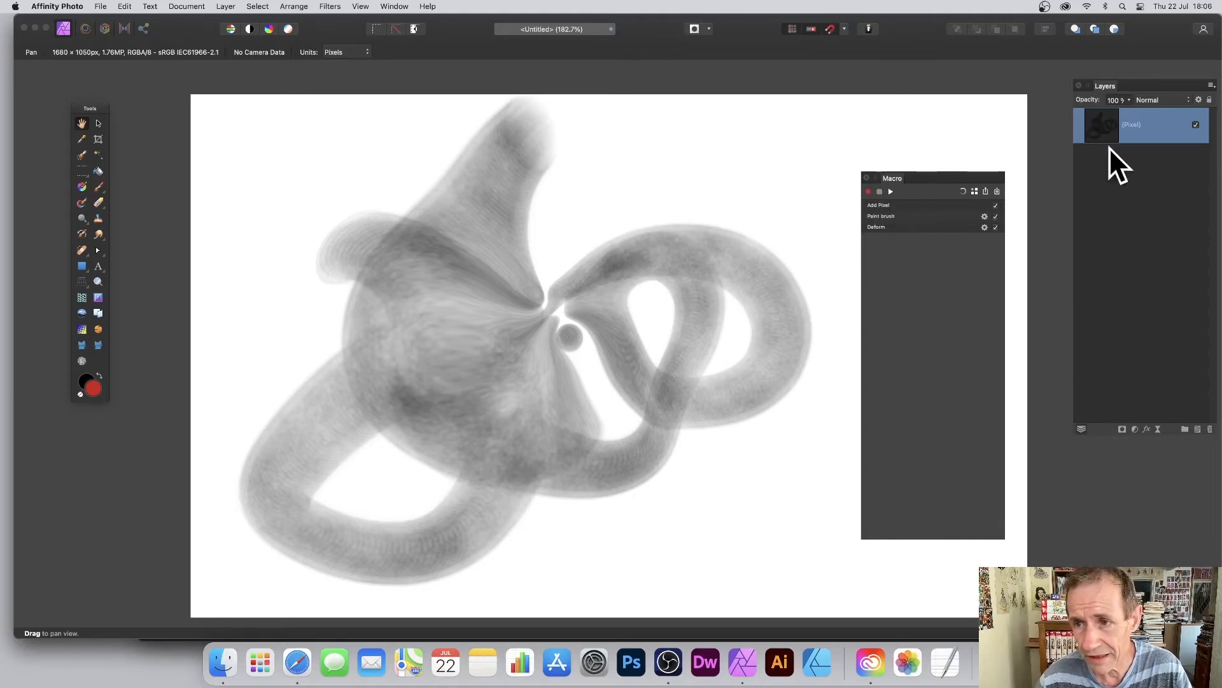
- Play the macro with a light green colour (LAB 91, -61, 32) and Master deform at 58%, and apply it
{"action": "left_click", "coordinate": [891, 192]}
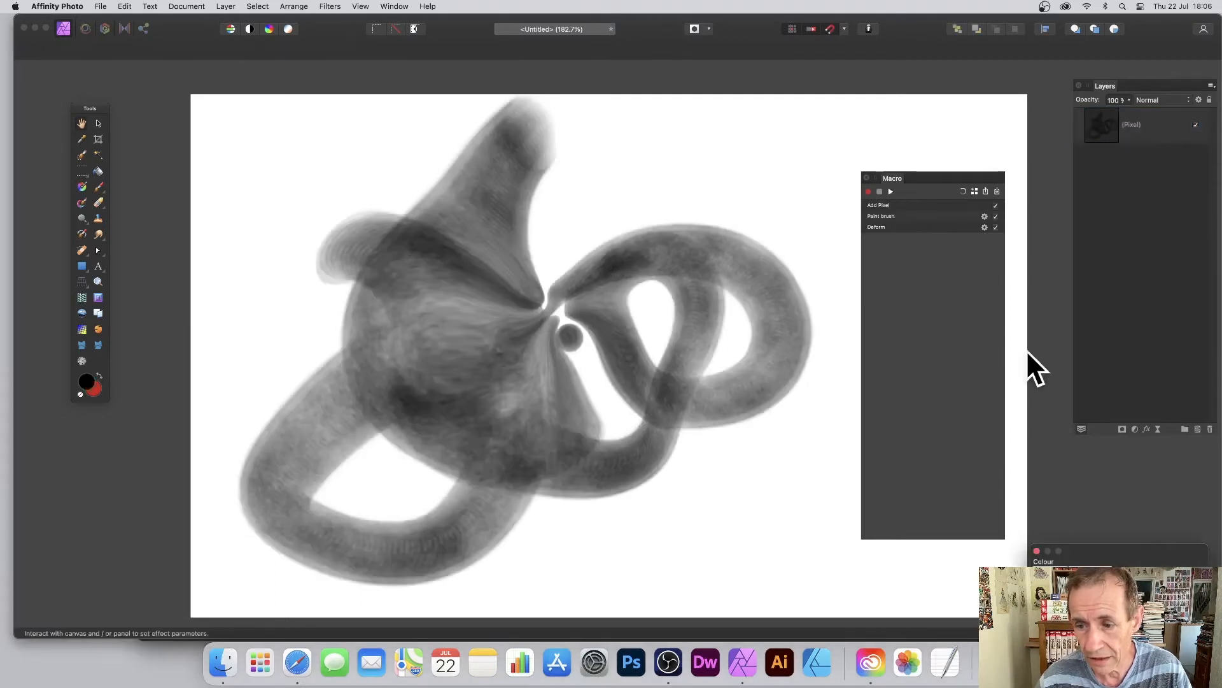
{"action": "left_click_drag", "start_coordinate": [1076, 548], "coordinate": [615, 238]}
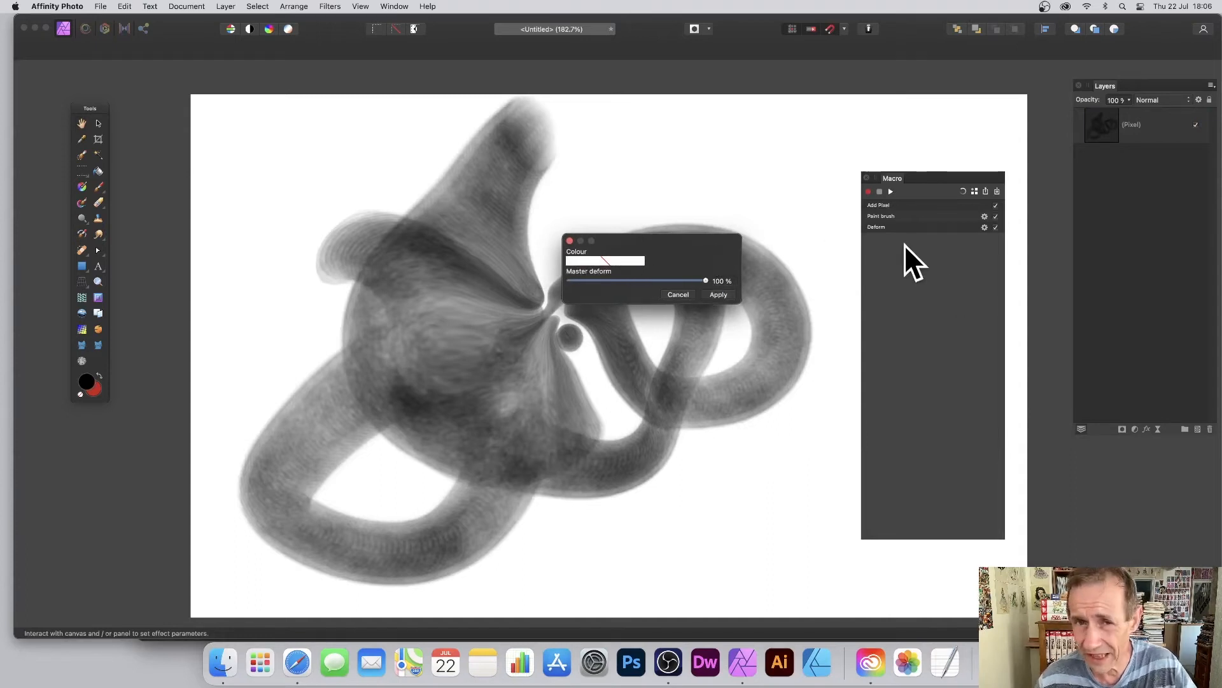
{"action": "left_click", "coordinate": [602, 258]}
{"action": "left_click_drag", "start_coordinate": [602, 303], "coordinate": [590, 303]}
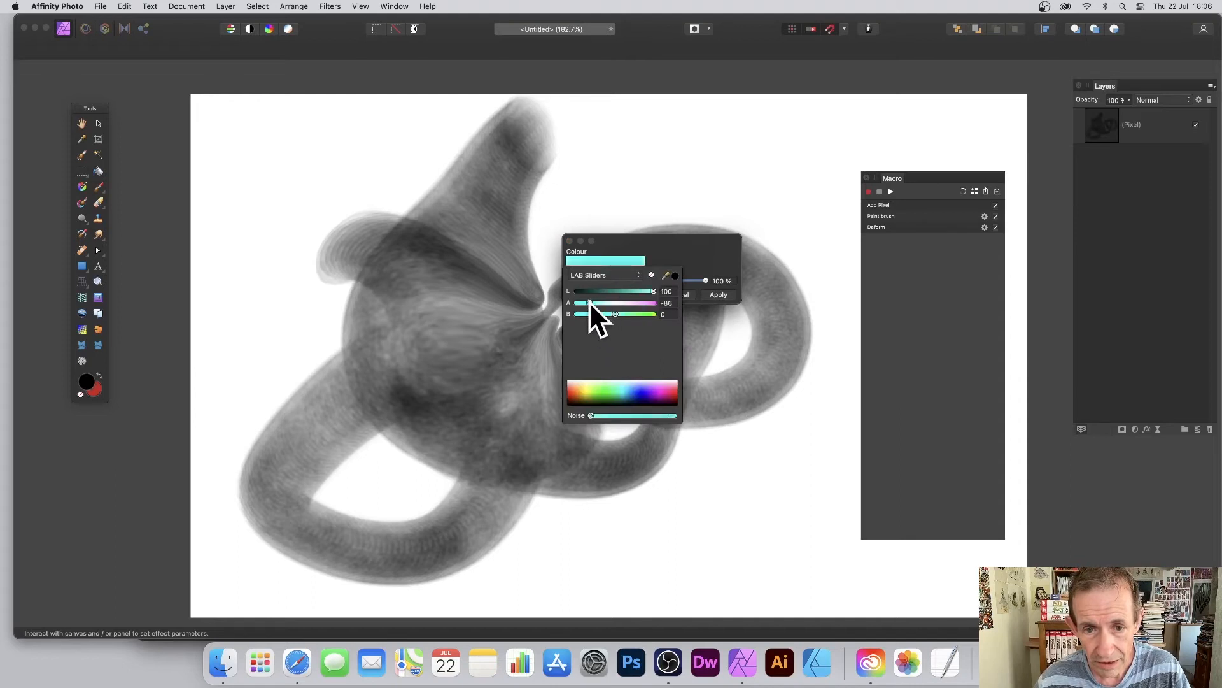
{"action": "left_click", "coordinate": [610, 384]}
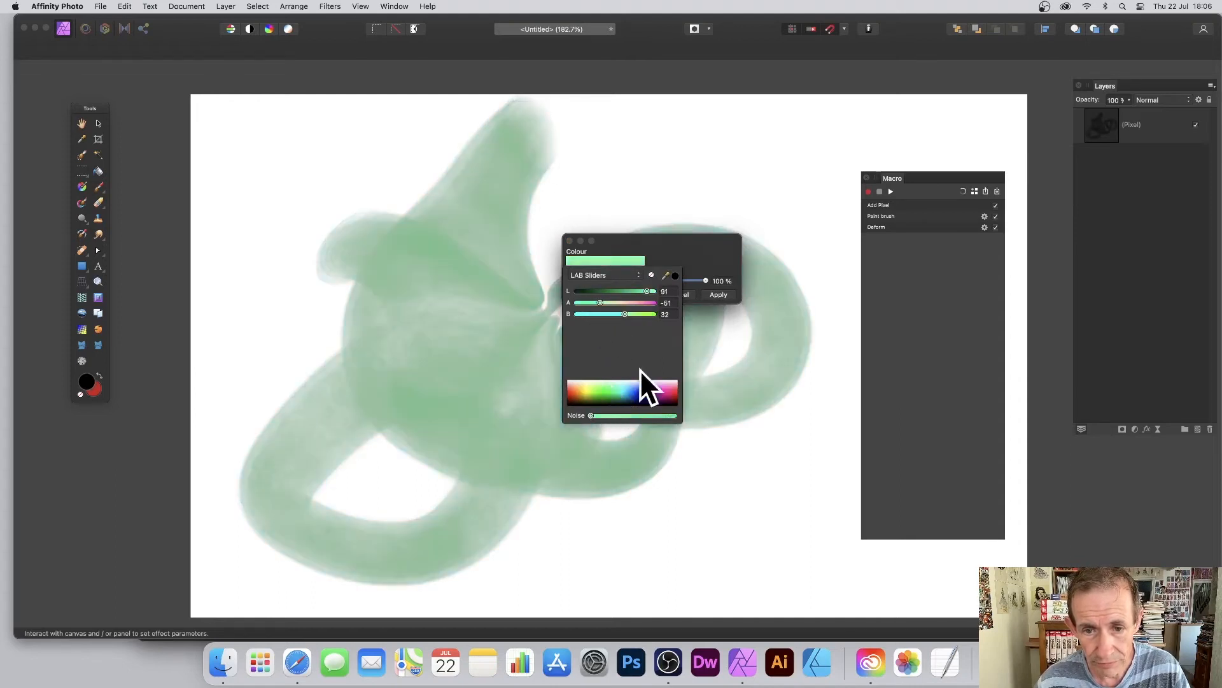
{"action": "left_click", "coordinate": [696, 244]}
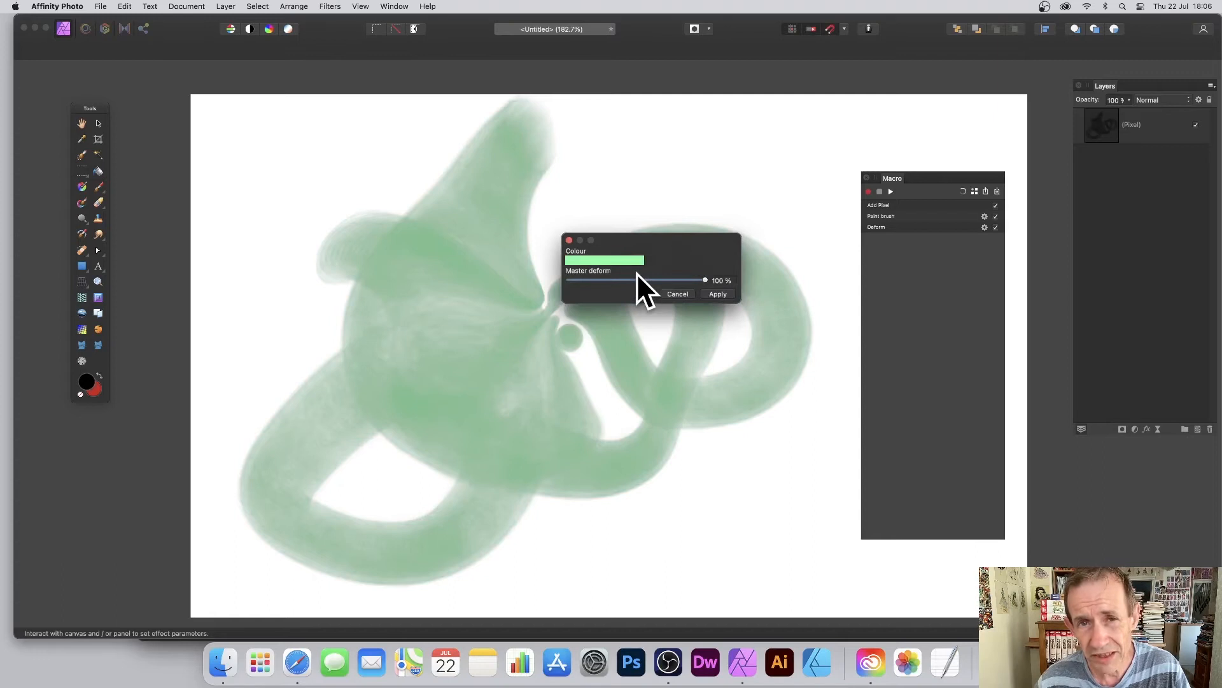
{"action": "left_click_drag", "start_coordinate": [655, 278], "coordinate": [645, 278]}
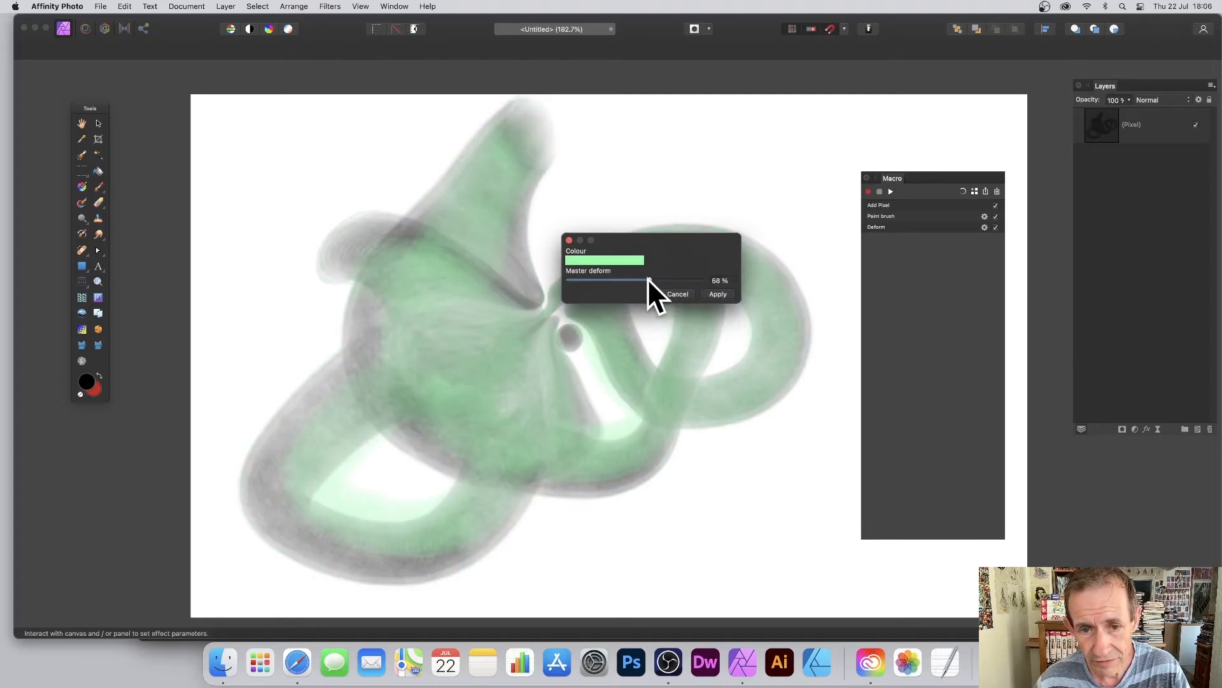
{"action": "left_click", "coordinate": [717, 294]}
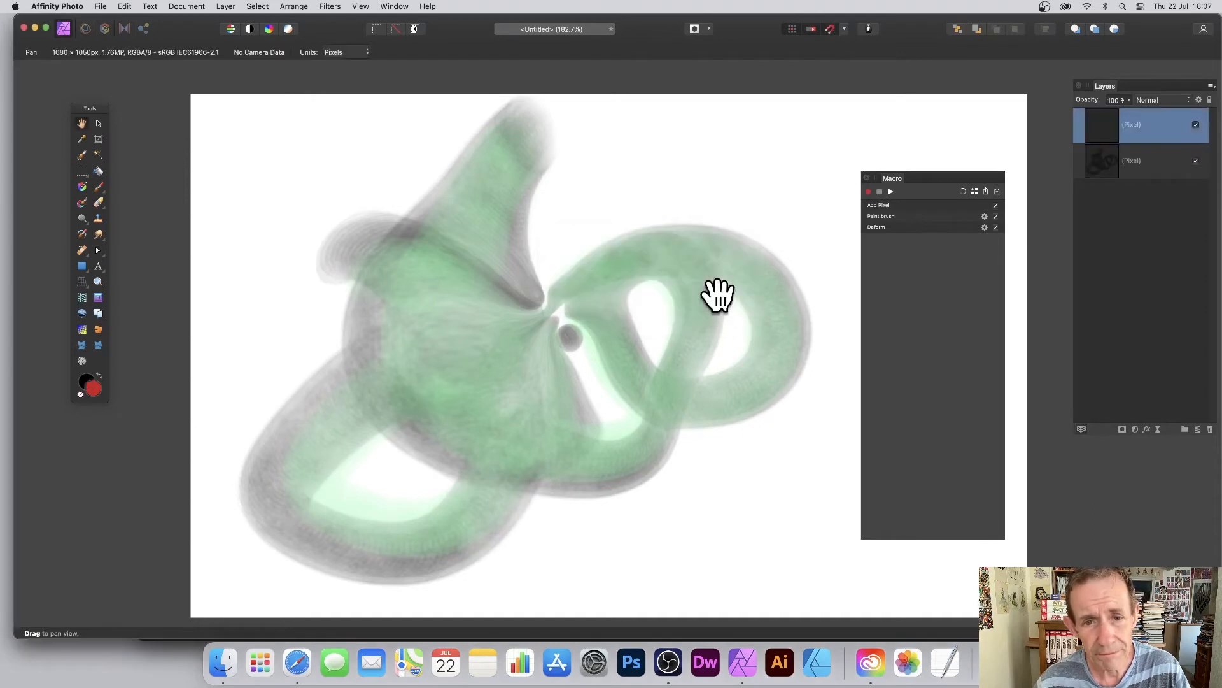
- Play the macro again with Master deform at 38% and a cyan colour (LAB 100, -112, 0), and apply it
{"action": "left_click", "coordinate": [890, 191]}
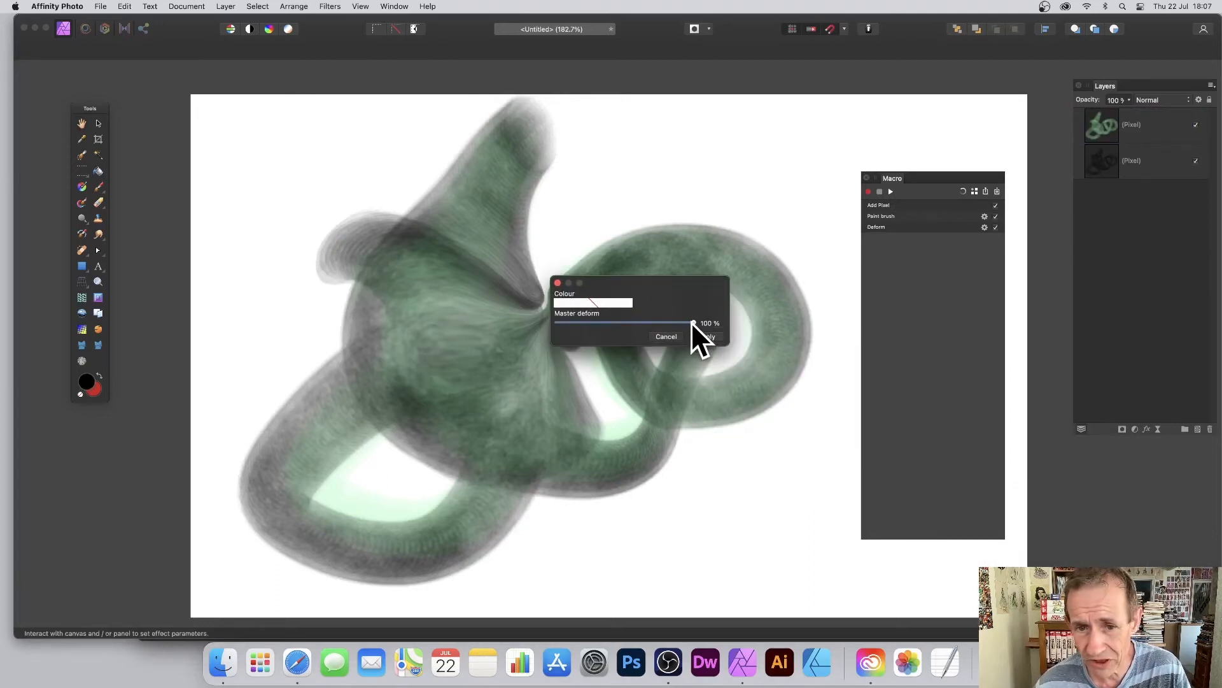
{"action": "left_click_drag", "start_coordinate": [690, 323], "coordinate": [606, 323]}
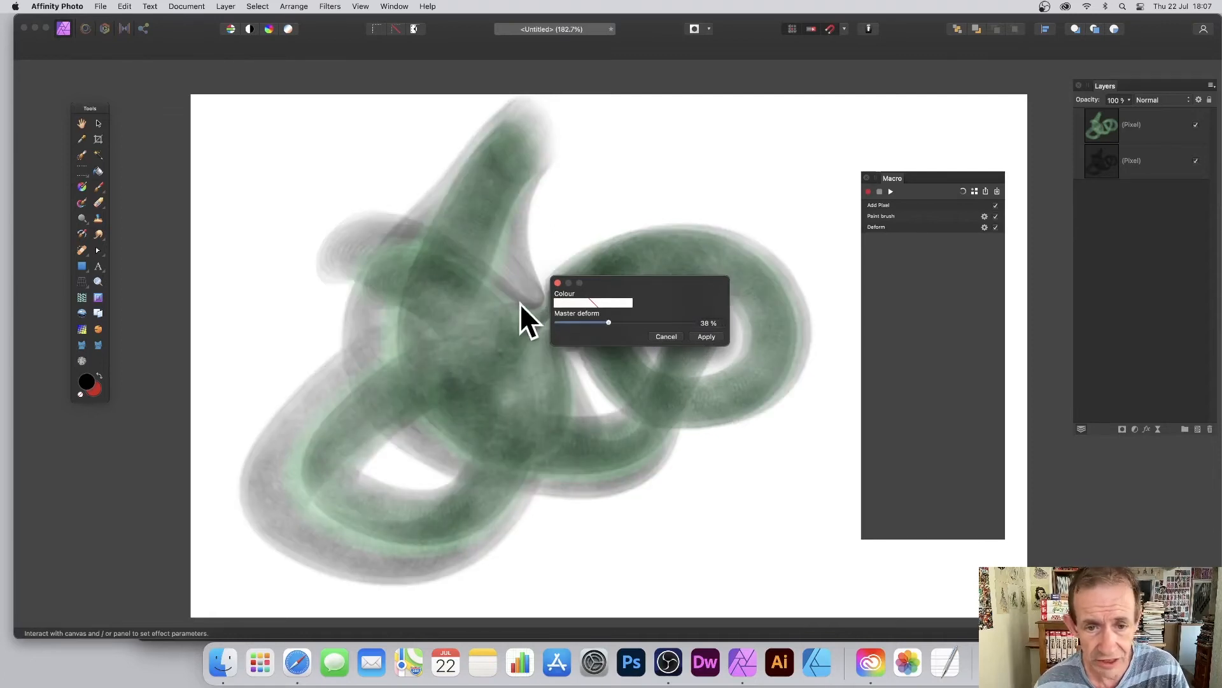
{"action": "left_click", "coordinate": [598, 303]}
{"action": "left_click_drag", "start_coordinate": [583, 345], "coordinate": [571, 344]}
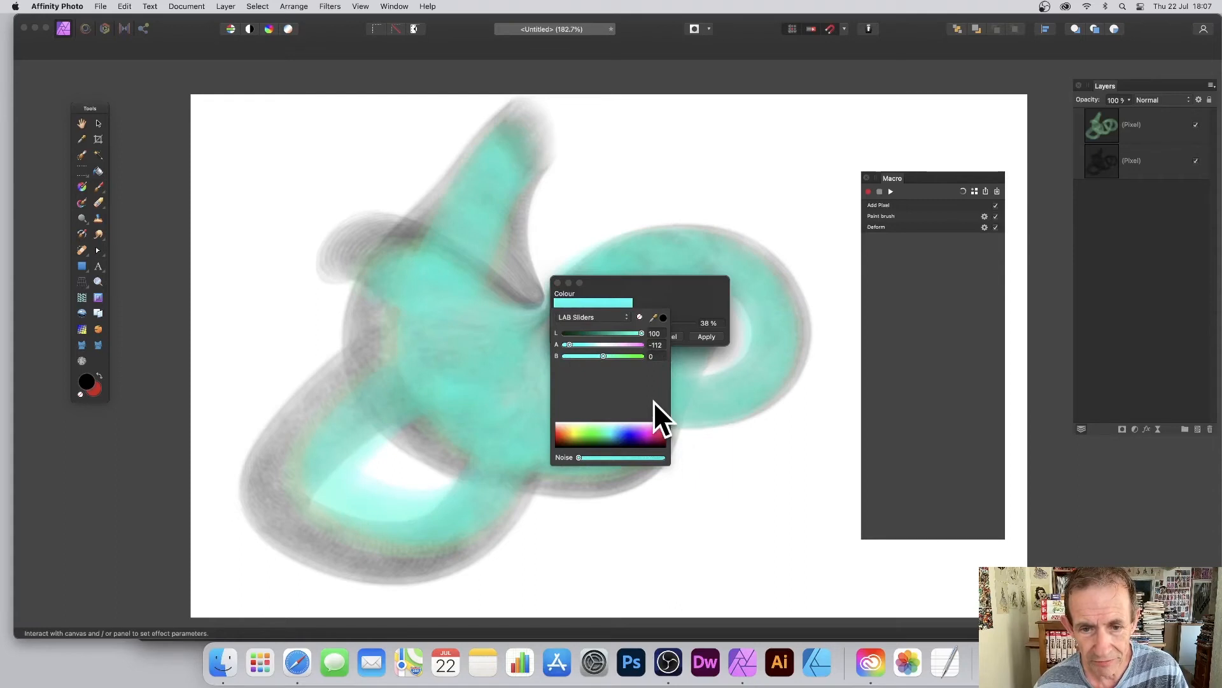
{"action": "left_click", "coordinate": [687, 288]}
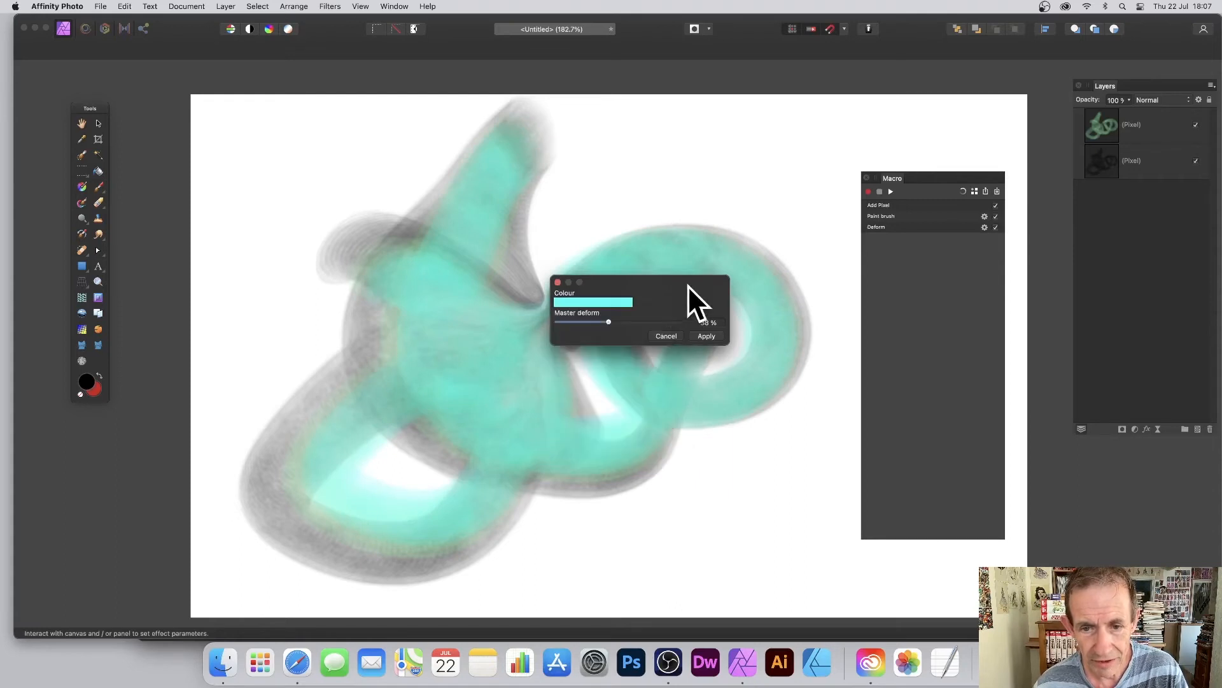
{"action": "left_click", "coordinate": [707, 335]}
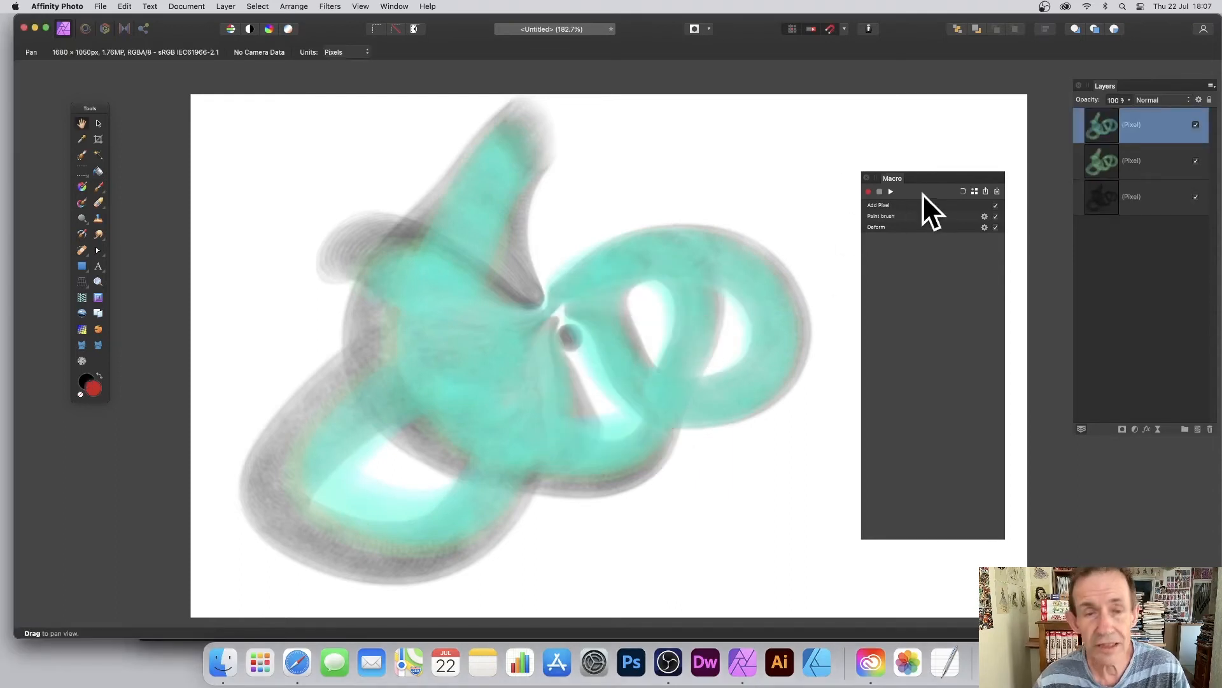
- Play the macro two more times with its default colour and deform settings
{"action": "left_click", "coordinate": [890, 191]}
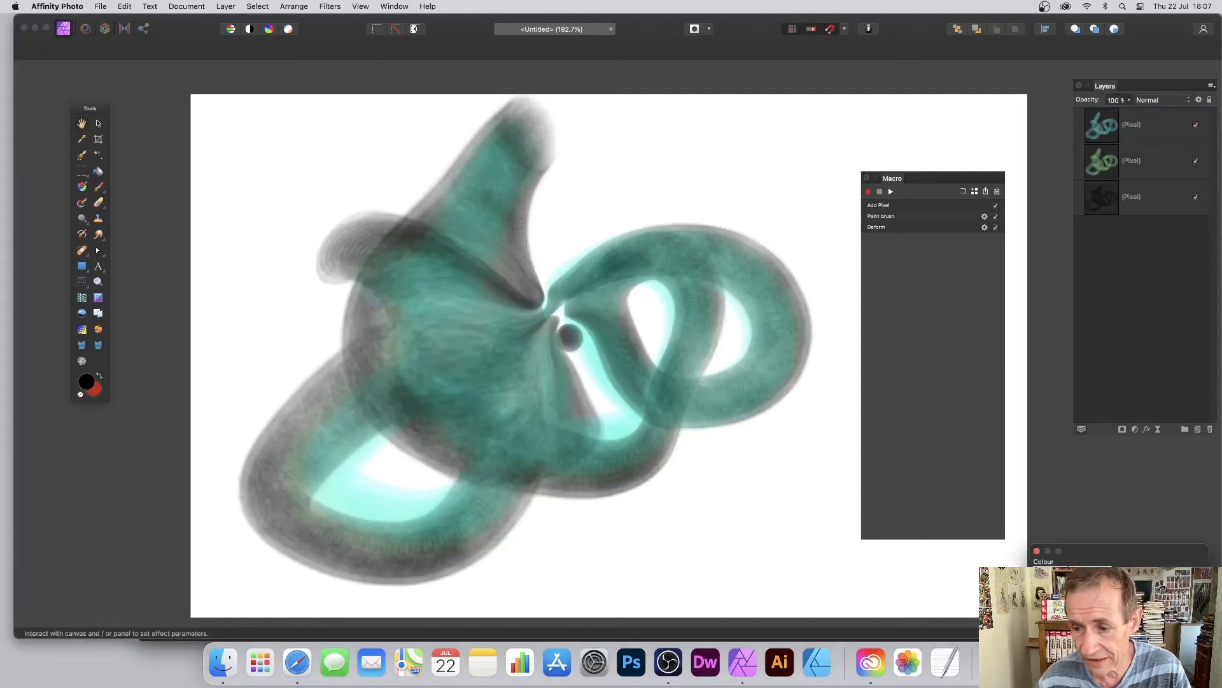
{"action": "left_click", "coordinate": [892, 191]}
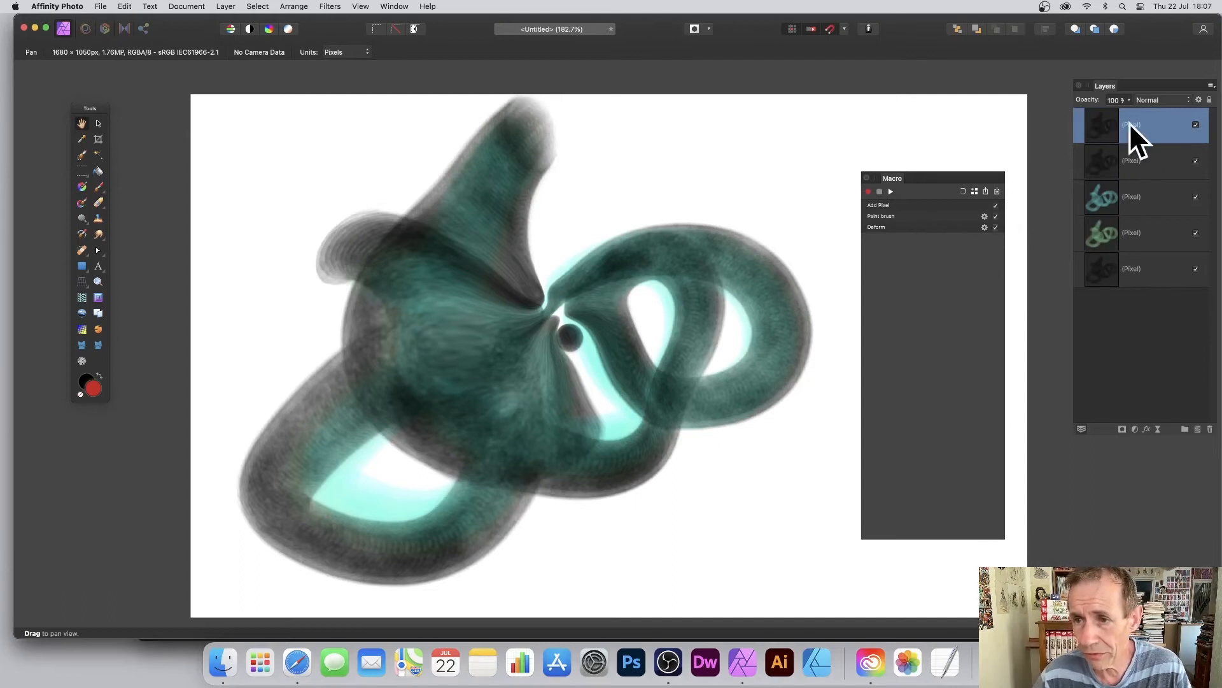
- Move the Layers panel over beside the Macro panel and hide the two uppermost dark stroke layers
{"action": "left_click_drag", "start_coordinate": [1106, 89], "coordinate": [752, 112]}
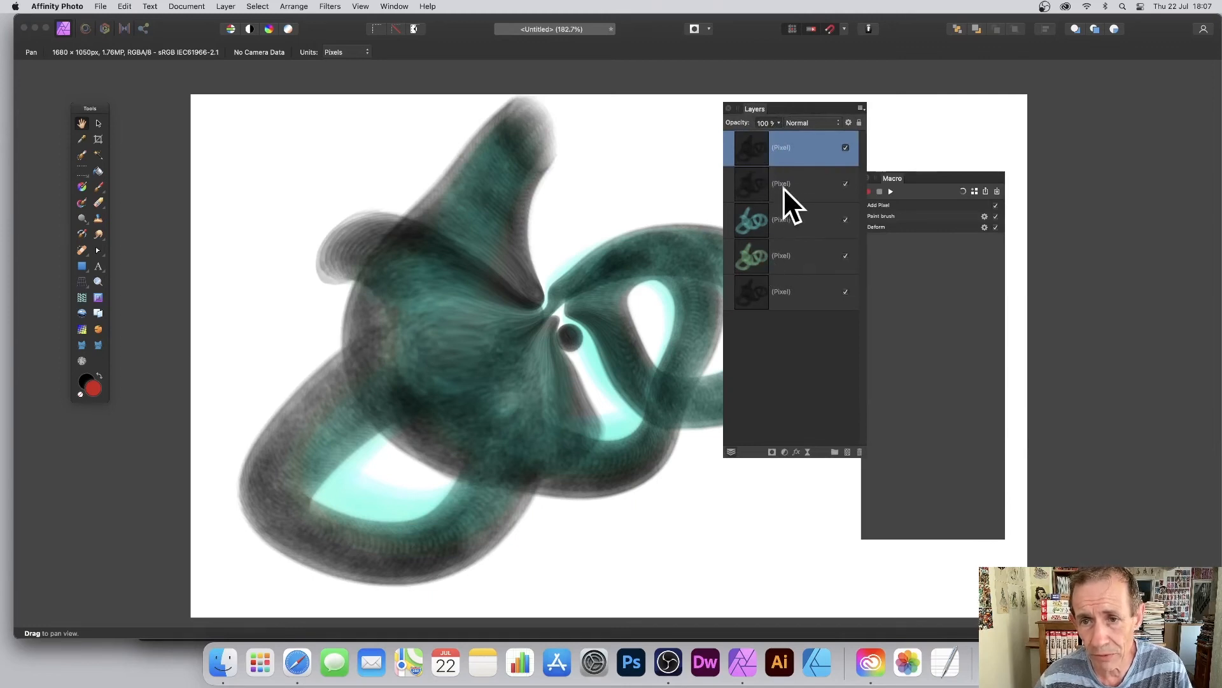
{"action": "left_click", "coordinate": [844, 147]}
{"action": "left_click", "coordinate": [846, 183]}
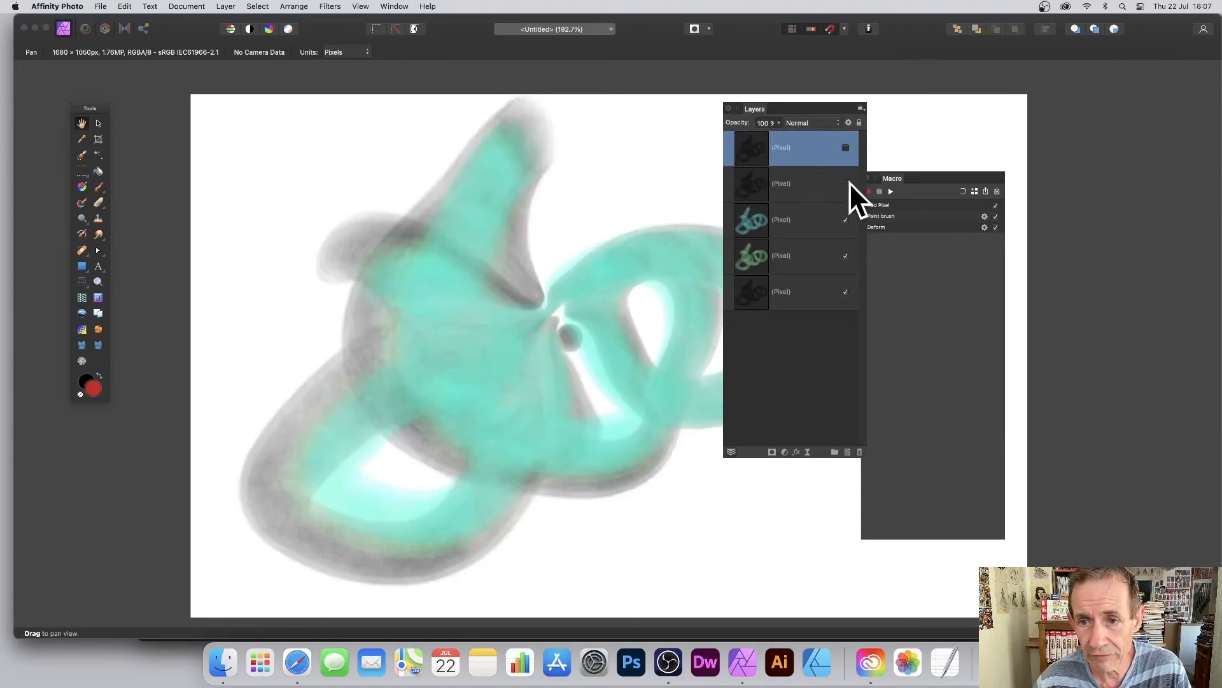
- Set the blend mode of the cyan stroke layer to Saturation
{"action": "left_click", "coordinate": [810, 223]}
{"action": "left_click", "coordinate": [786, 289], "text": "shift"}
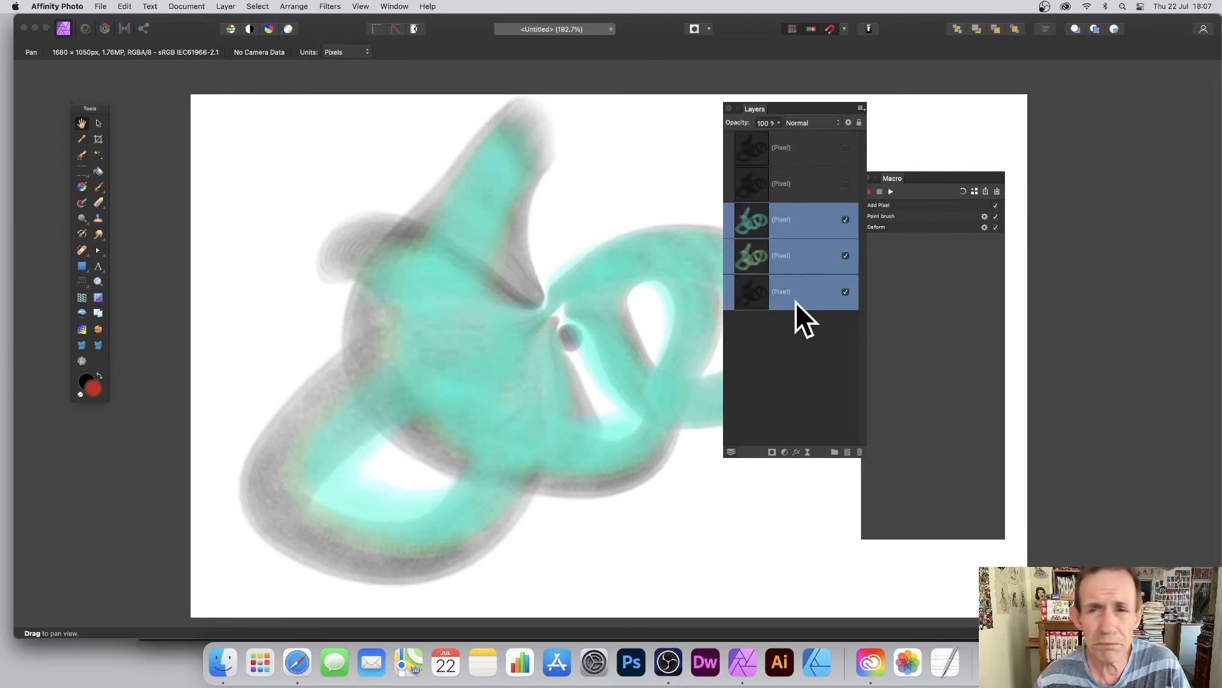
{"action": "left_click", "coordinate": [783, 221]}
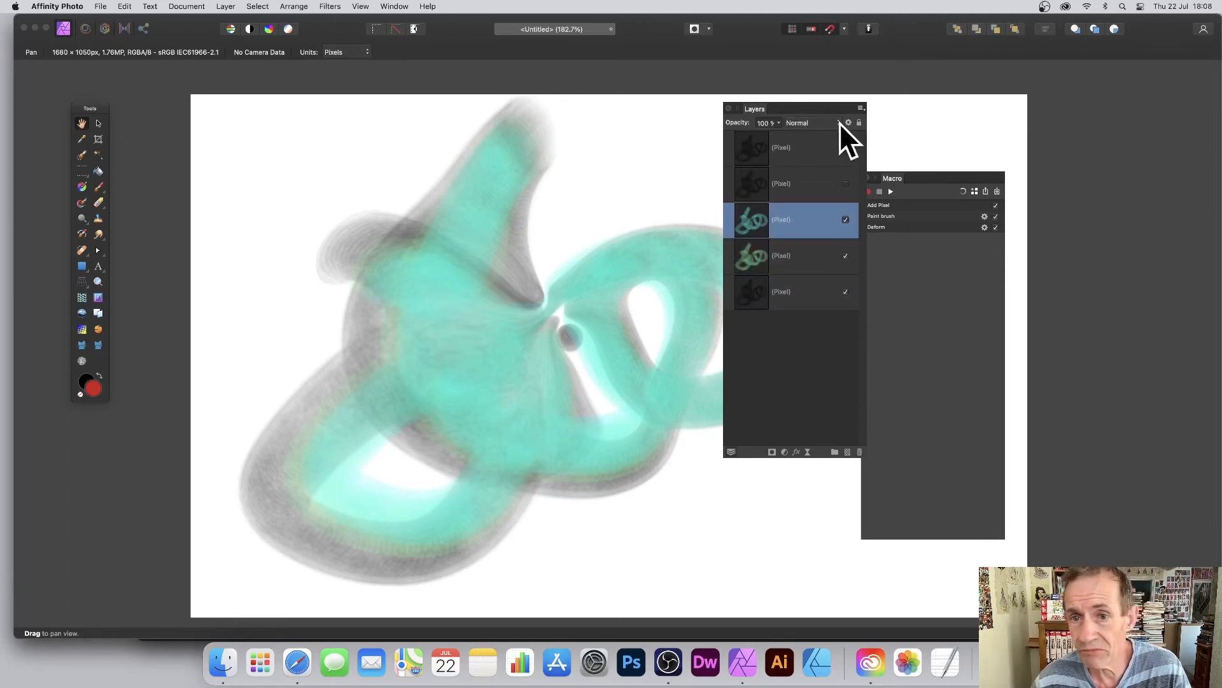
{"action": "left_click", "coordinate": [815, 122]}
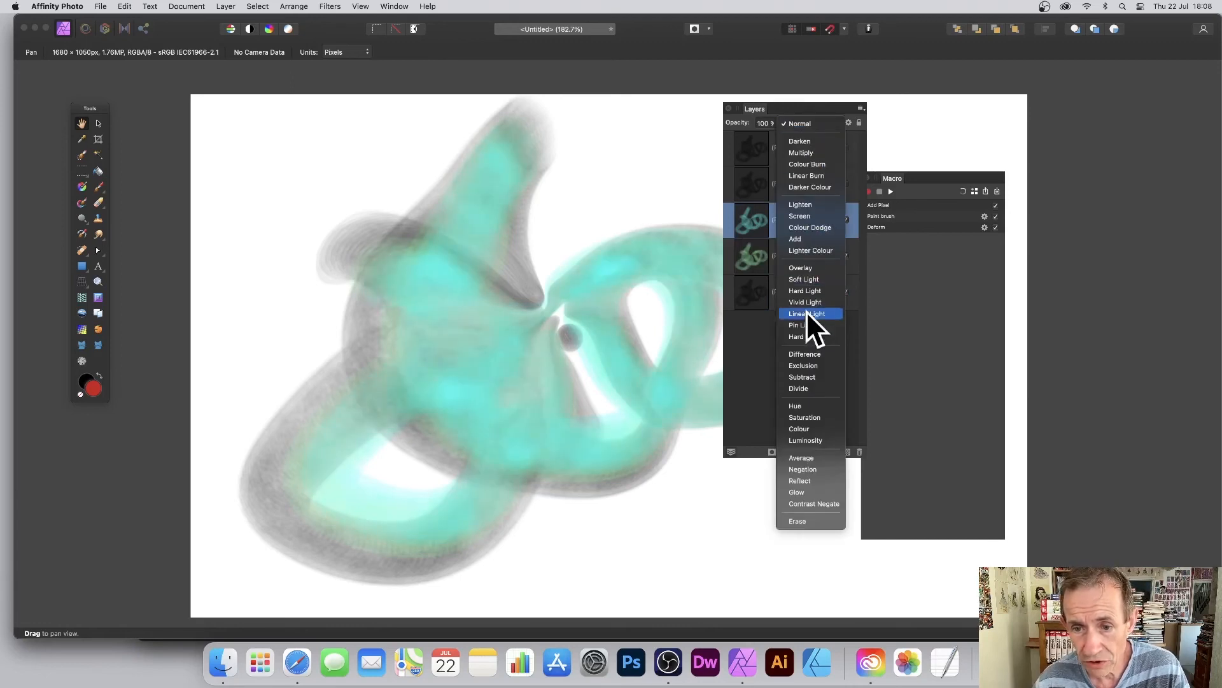
{"action": "left_click", "coordinate": [798, 415]}
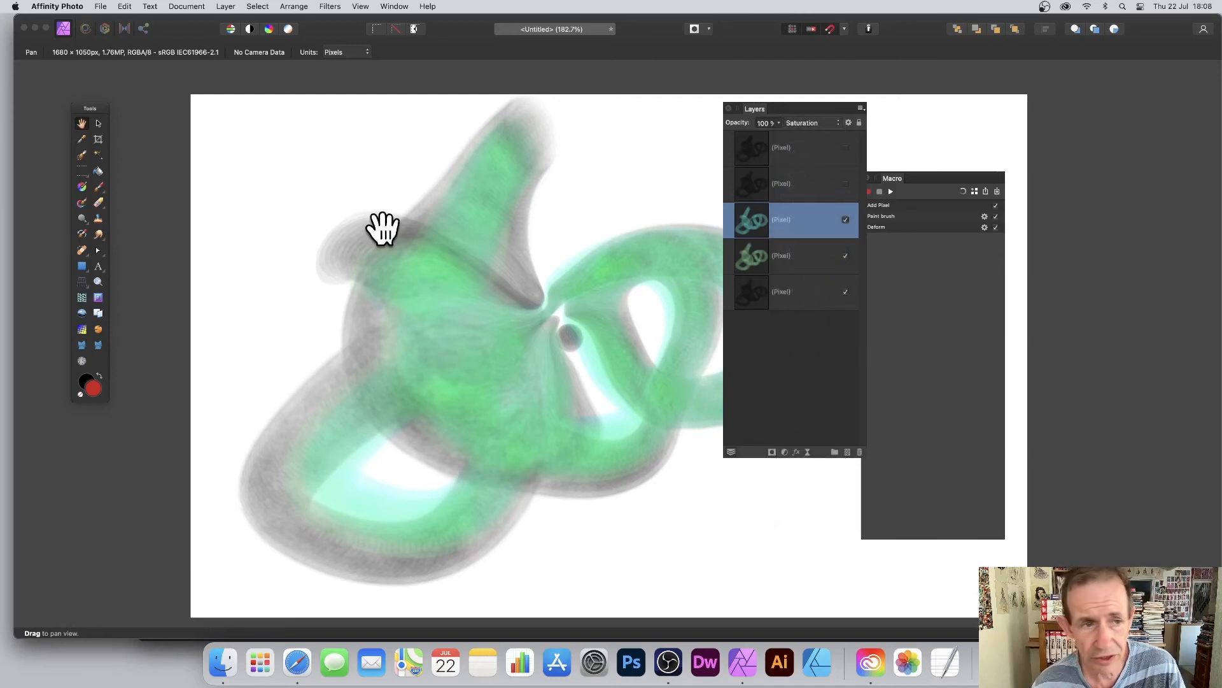
- Shrink, reposition and rotate the cyan stroke layer counter-clockwise, and repeat the Deform filter on it
{"action": "left_click", "coordinate": [99, 124]}
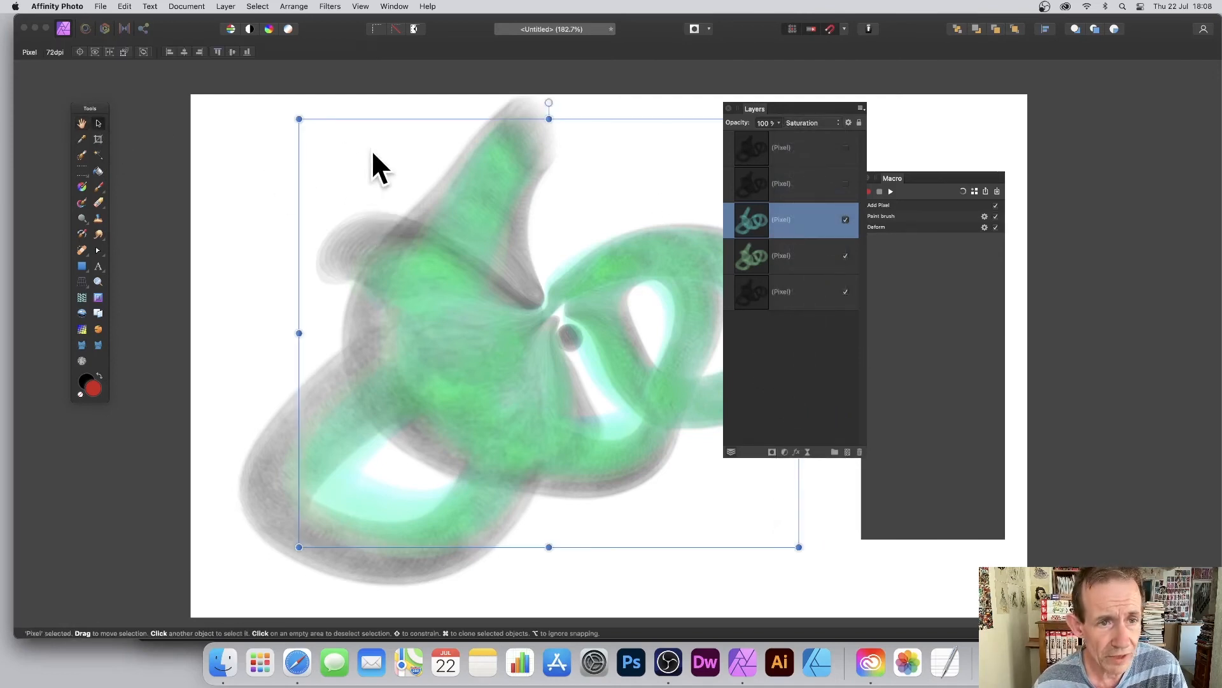
{"action": "left_click_drag", "start_coordinate": [297, 116], "coordinate": [395, 184]}
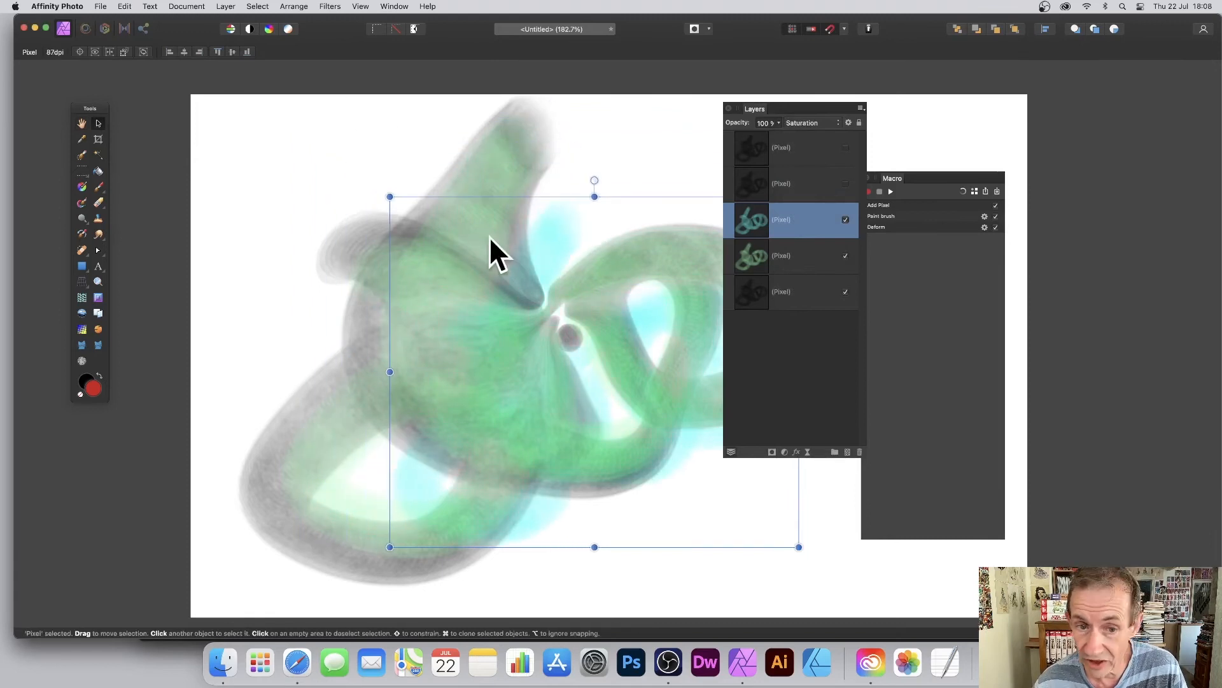
{"action": "left_click_drag", "start_coordinate": [530, 239], "coordinate": [417, 204]}
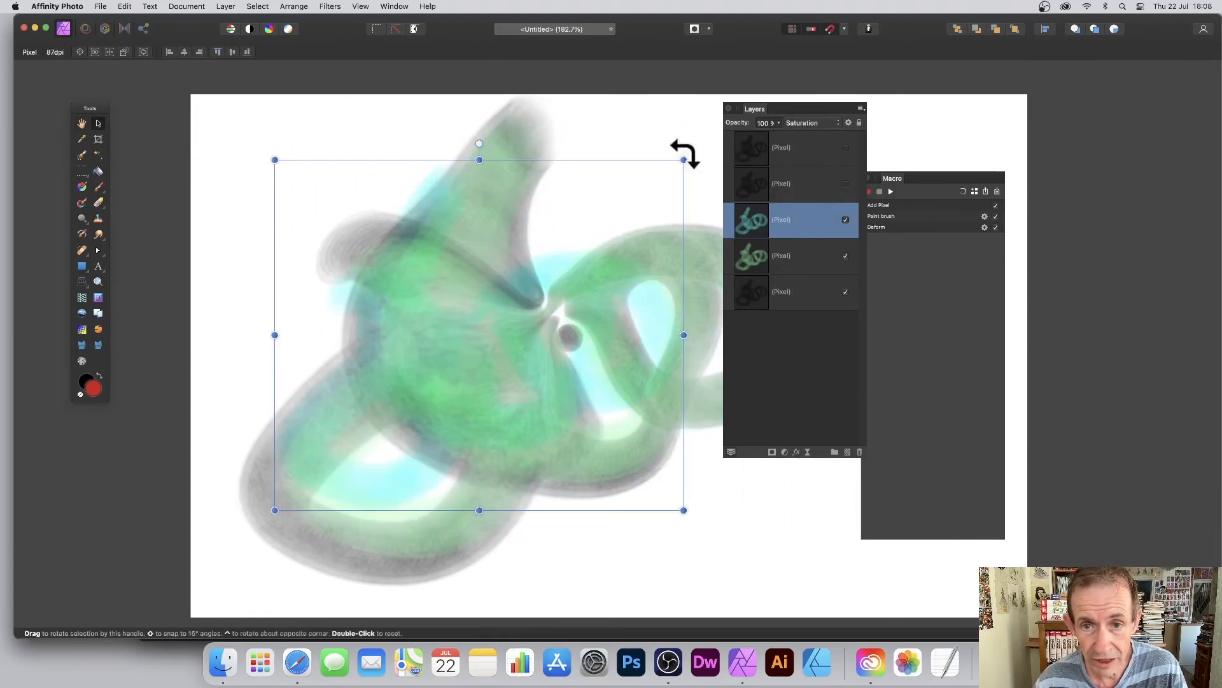
{"action": "left_click_drag", "start_coordinate": [688, 155], "coordinate": [453, 118]}
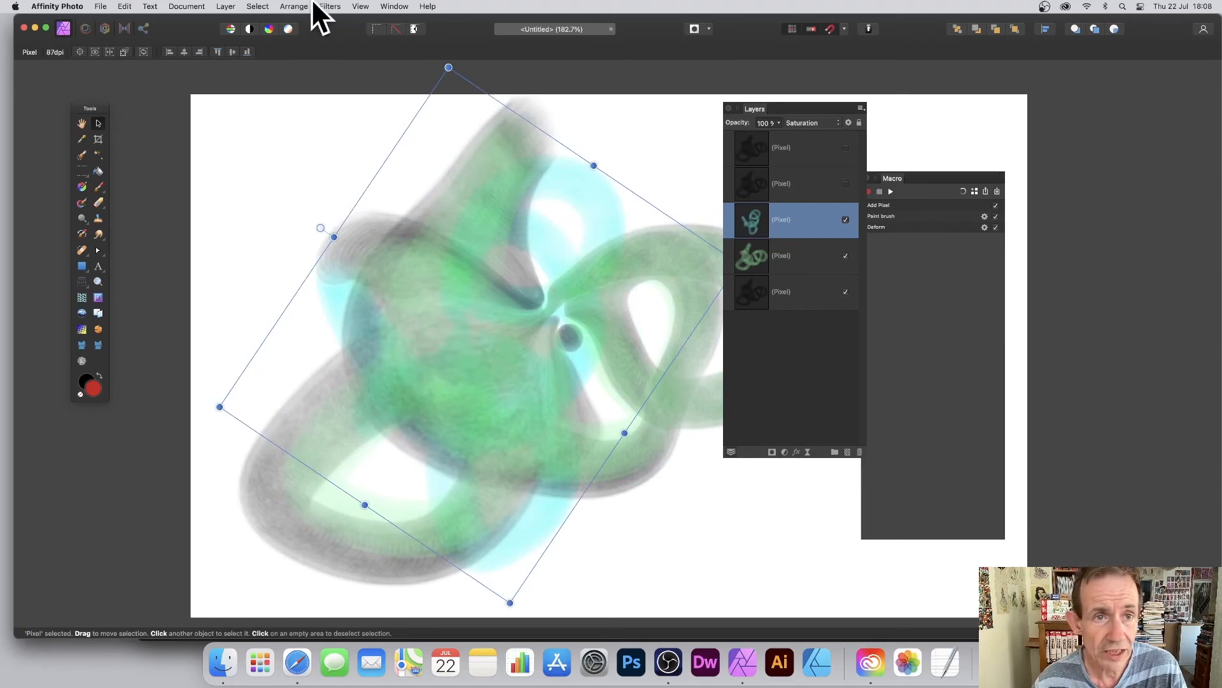
{"action": "left_click", "coordinate": [330, 7]}
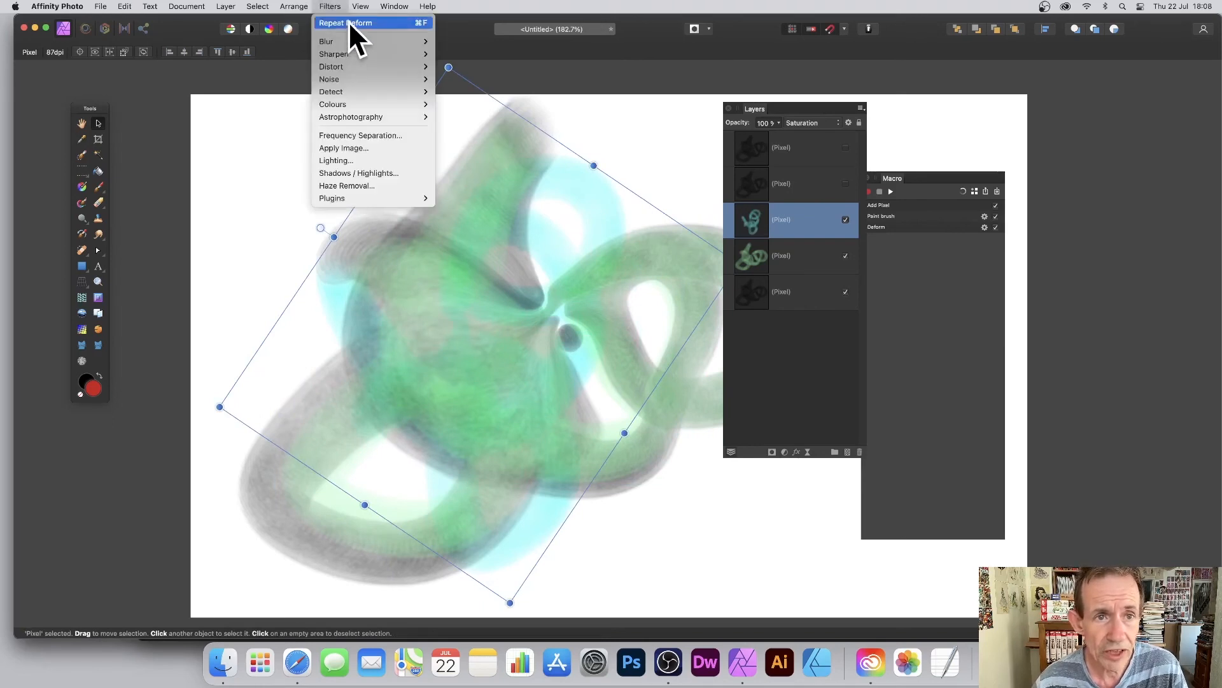
{"action": "left_click", "coordinate": [349, 22]}
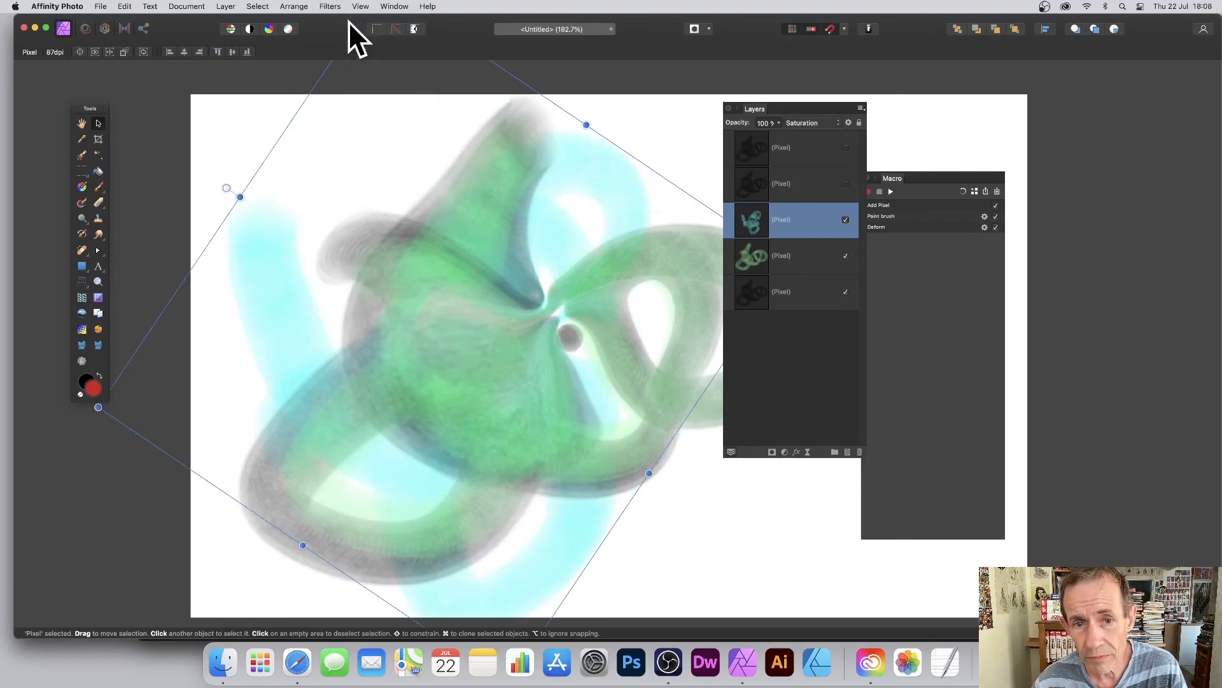
- Merge the cyan, green and dark visible layers into one and move the merged layer to the top of the stack
{"action": "left_click", "coordinate": [784, 258], "text": "shift"}
{"action": "left_click", "coordinate": [781, 293], "text": "shift"}
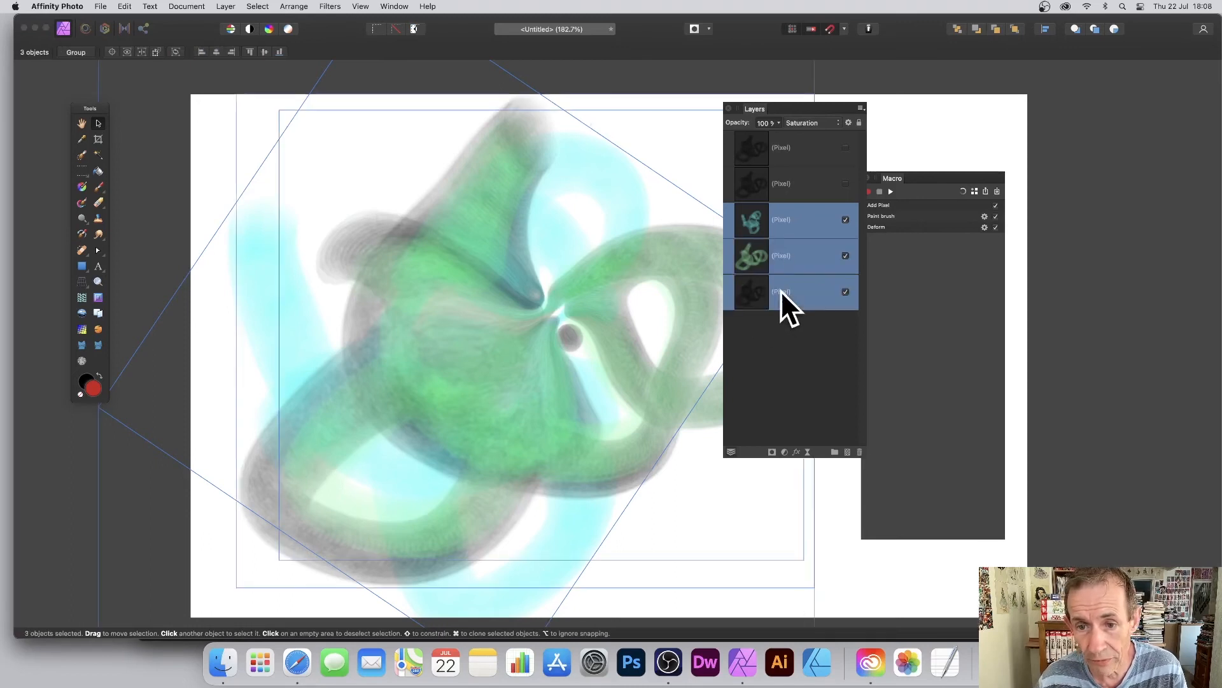
{"action": "left_click", "coordinate": [226, 6]}
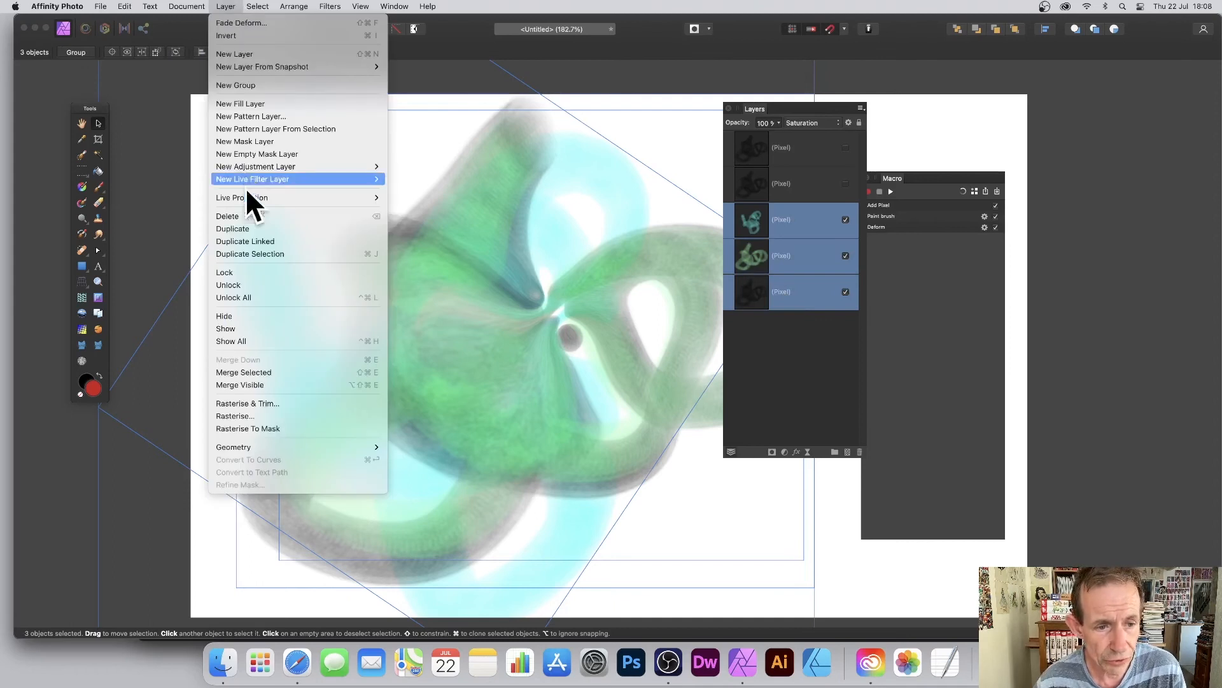
{"action": "left_click", "coordinate": [252, 370]}
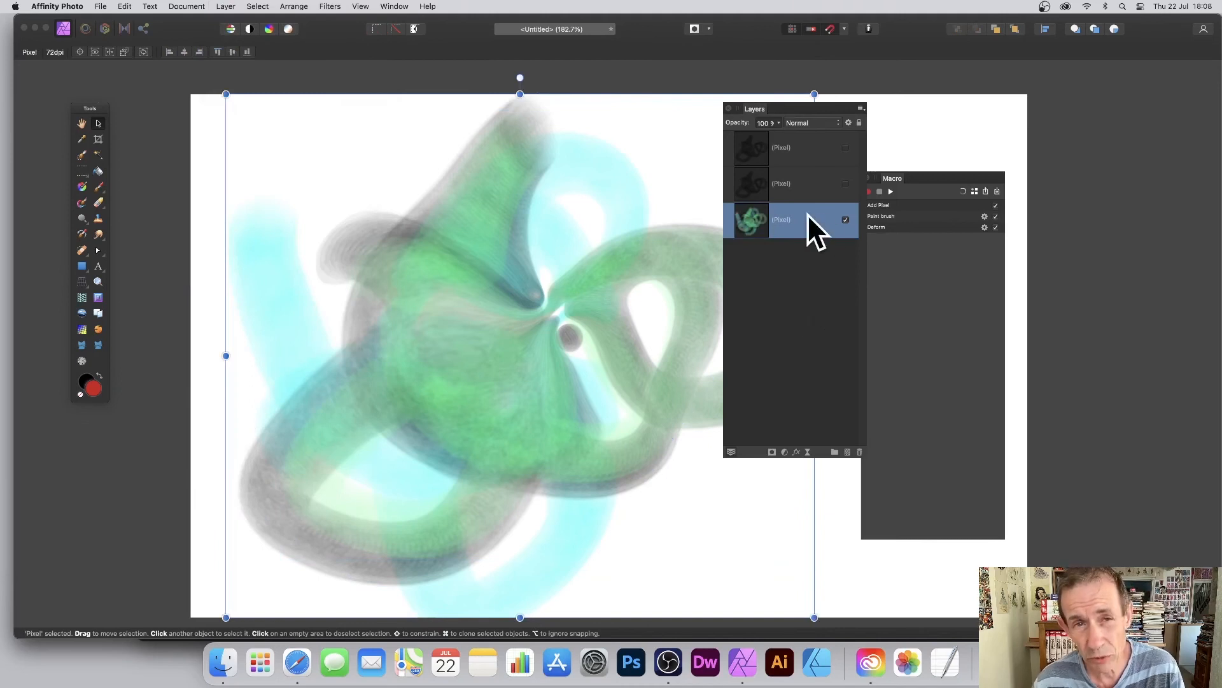
{"action": "left_click", "coordinate": [749, 131]}
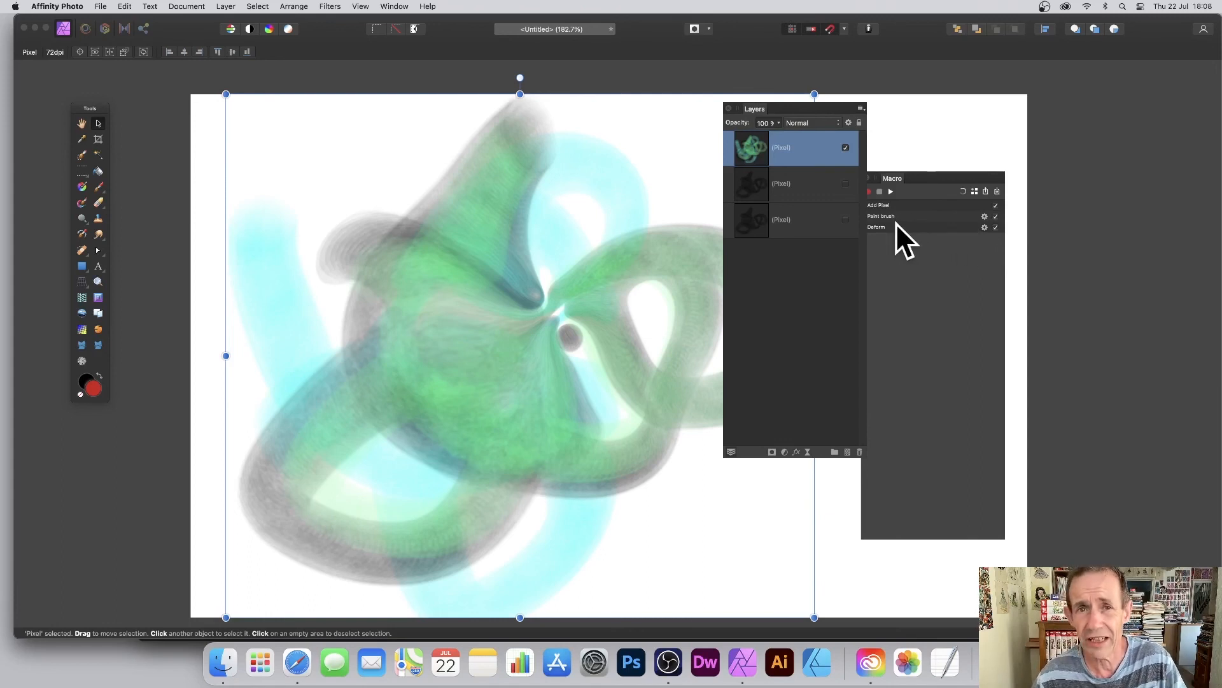
- Review the exposed parameters of the macro's Paint brush and Deform actions
{"action": "left_click", "coordinate": [984, 217]}
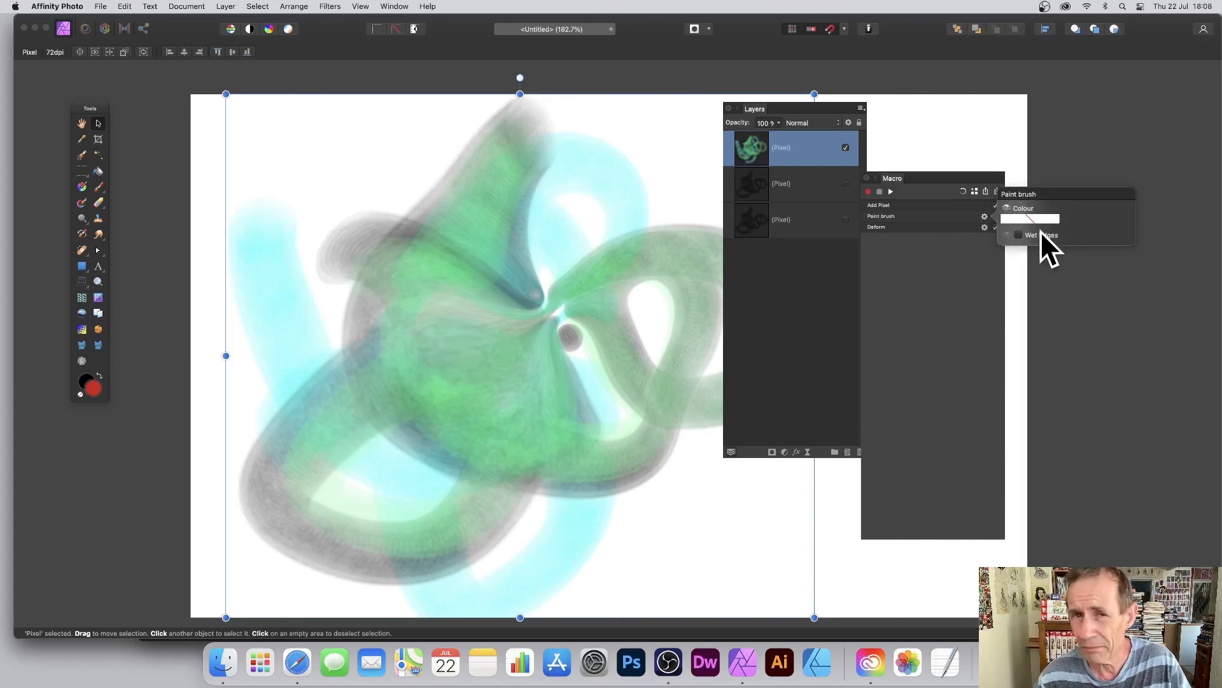
{"action": "left_click", "coordinate": [937, 247]}
{"action": "left_click", "coordinate": [985, 227]}
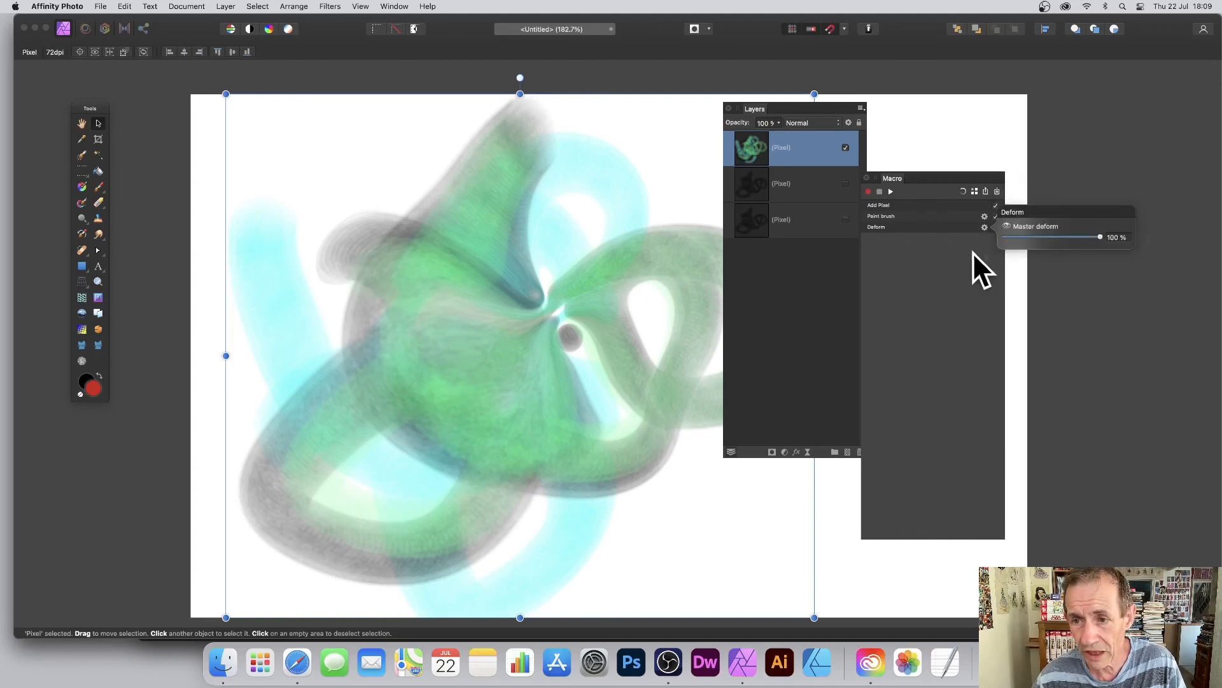